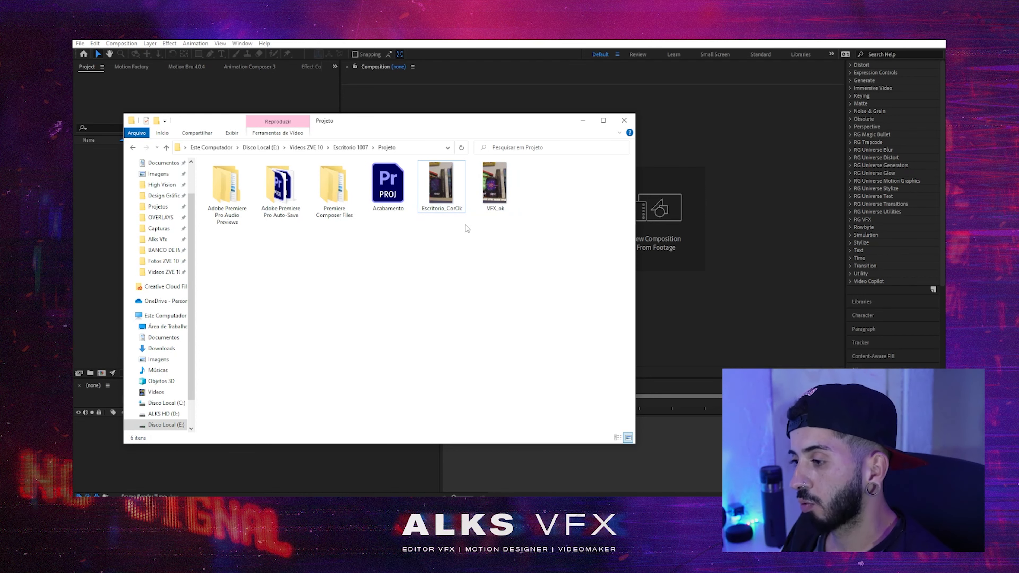
Step: Play the Escritorio_CorOk and VFX_ok videos to compare the original footage with the finished effects version
double_click(449, 197)
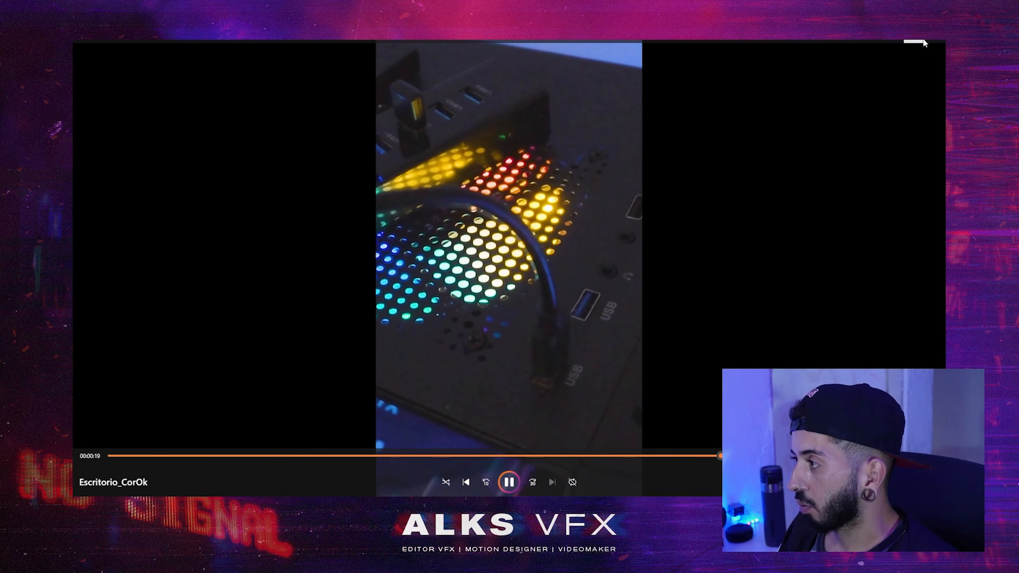
left_click(936, 40)
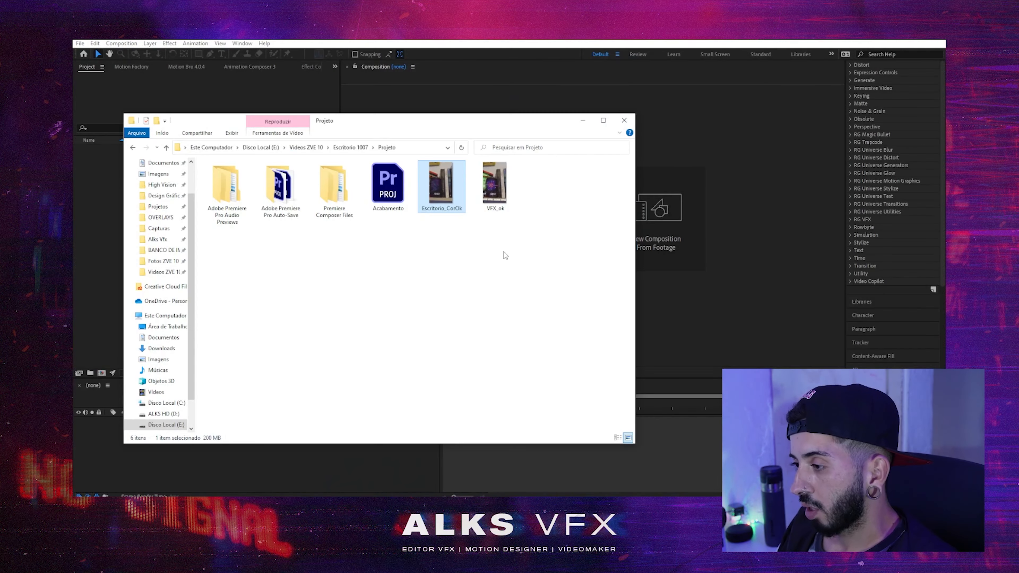
left_click(482, 185)
double_click(481, 185)
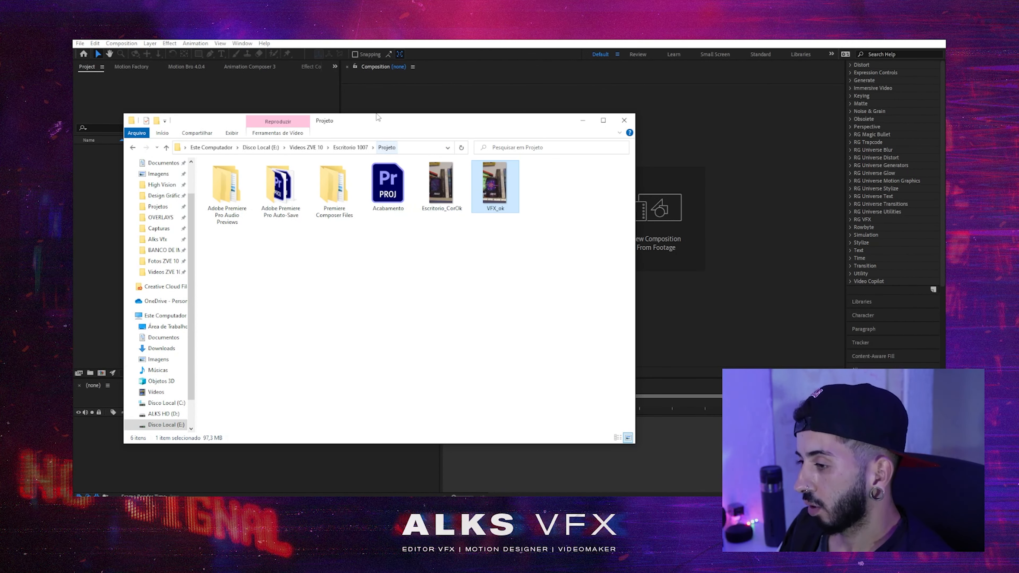
Step: Import the Escritorio_CorOk video from the Projeto folder into the After Effects project
left_click_drag(388, 125, 592, 108)
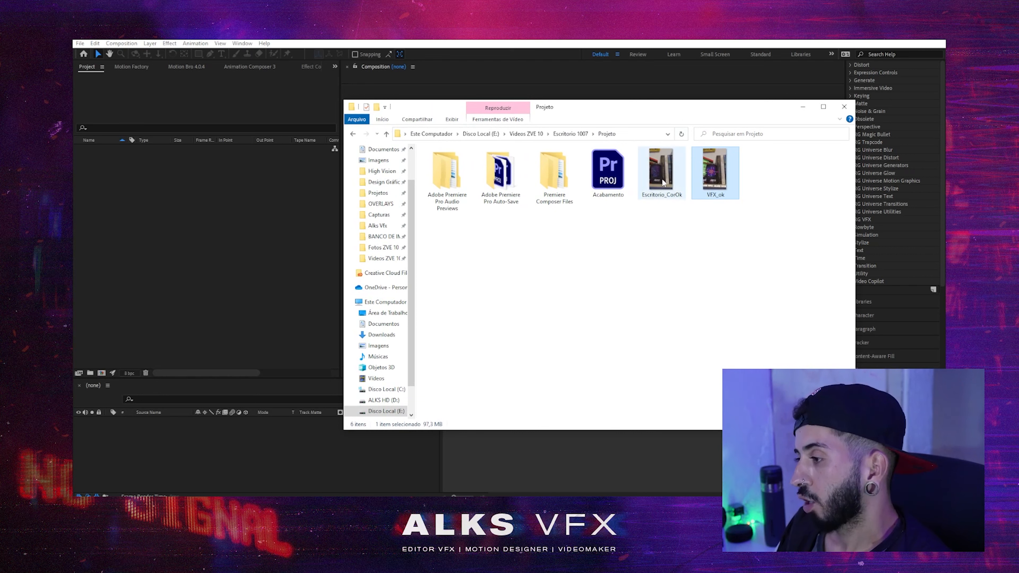
left_click(677, 213)
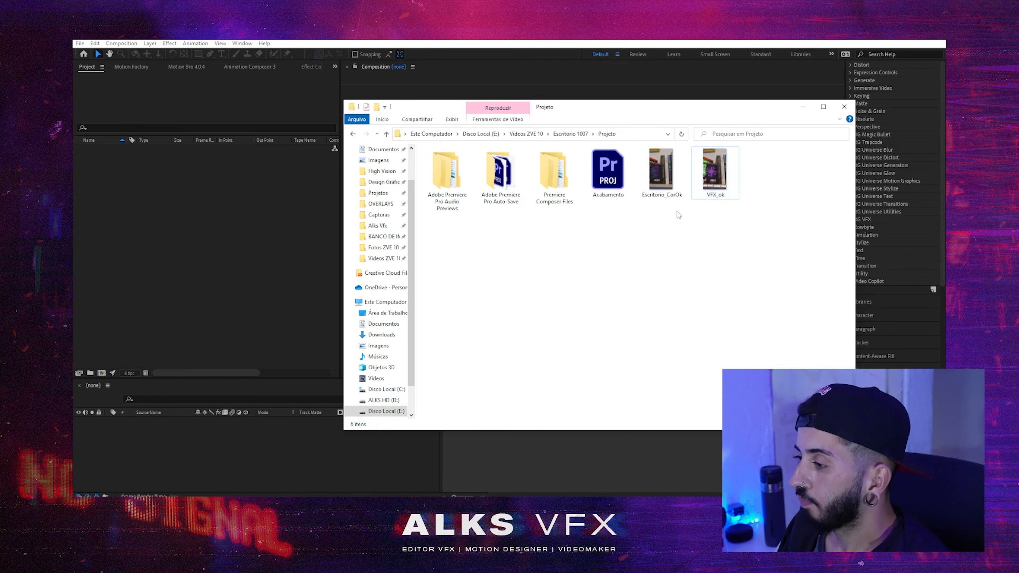
left_click_drag(671, 168, 231, 245)
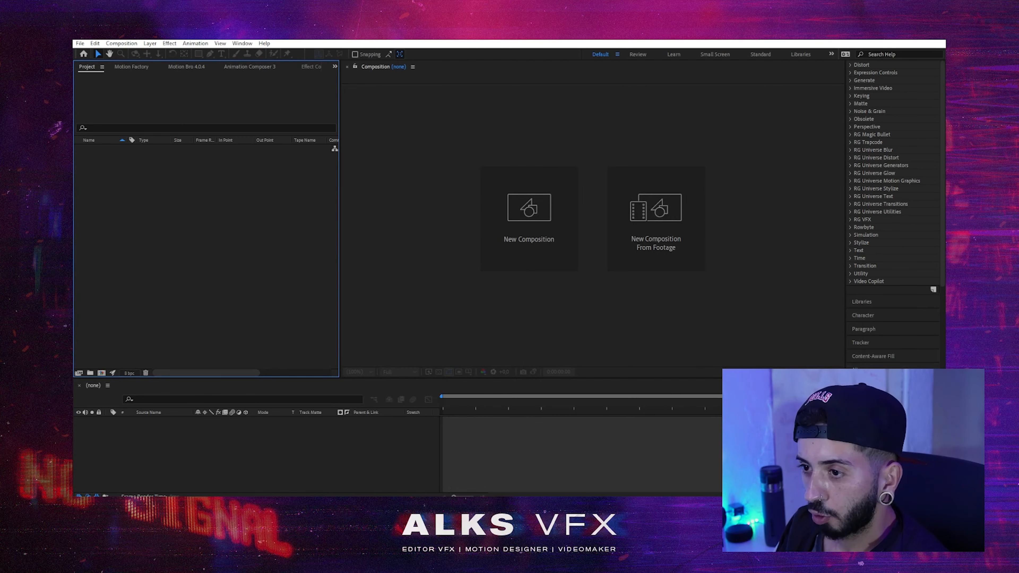
left_click(309, 495)
left_click_drag(682, 192, 210, 240)
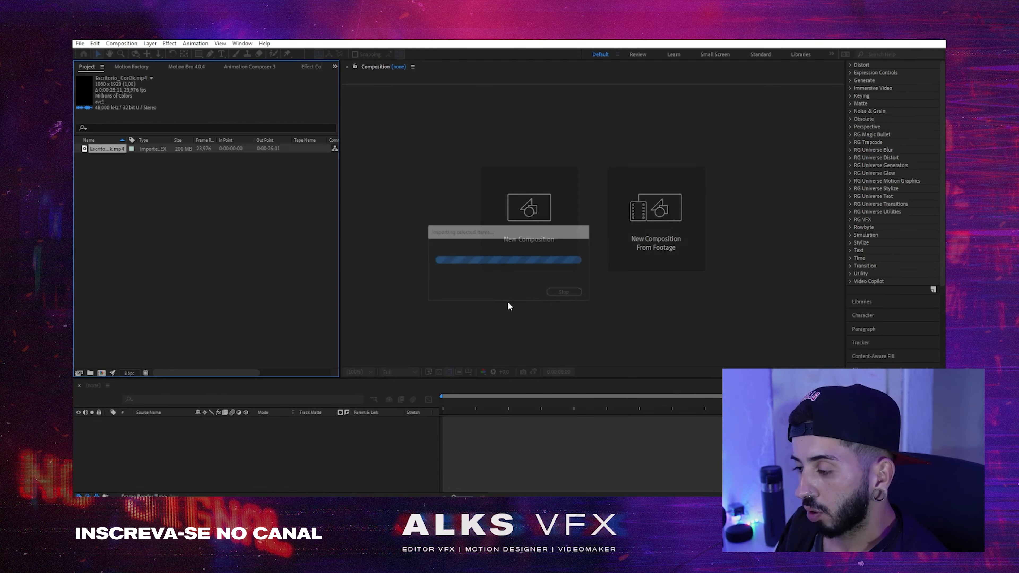
Step: Create a new composition 1080 px wide and 1920 px high
right_click(203, 277)
left_click(217, 278)
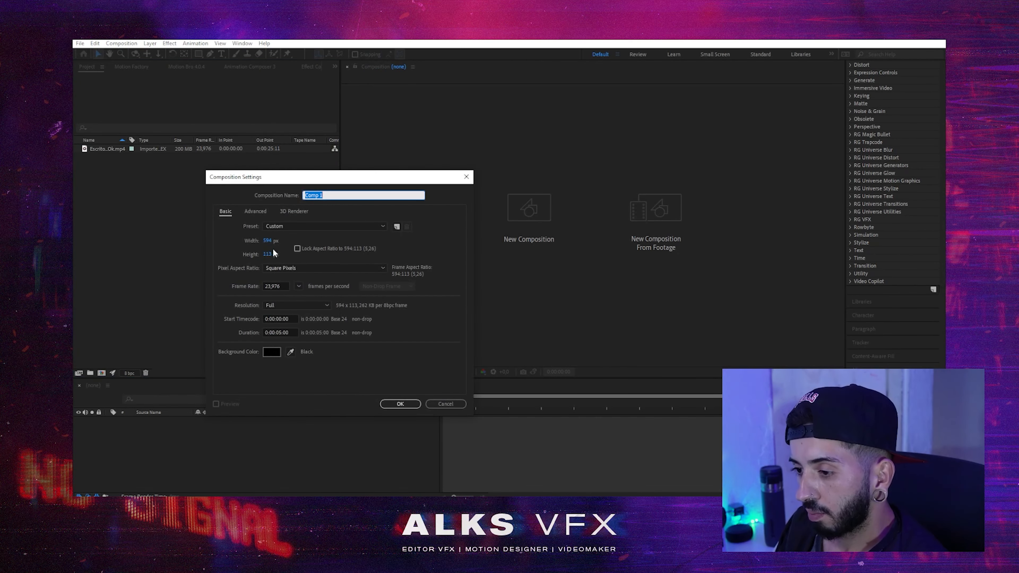
left_click(267, 241)
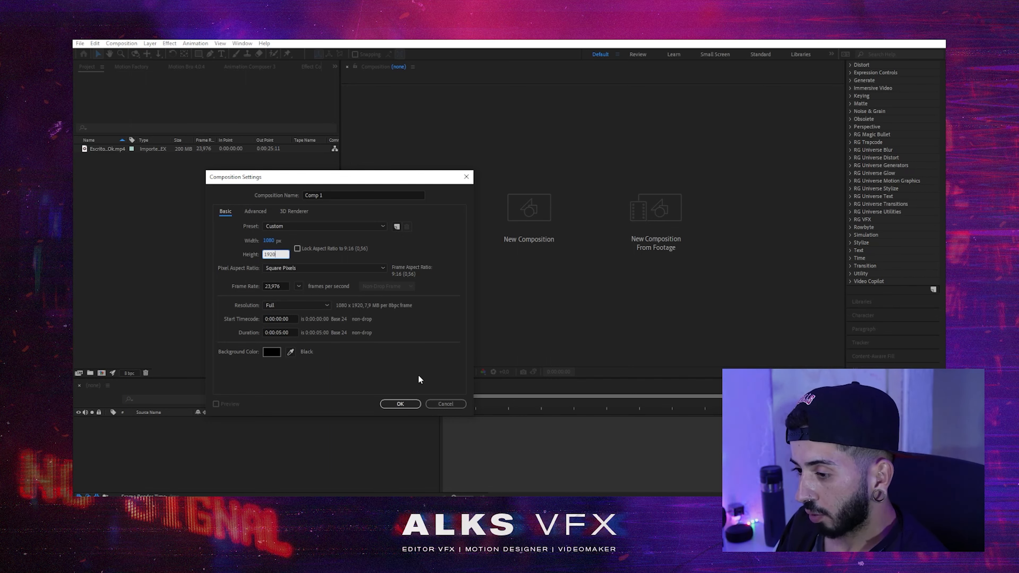
left_click(399, 404)
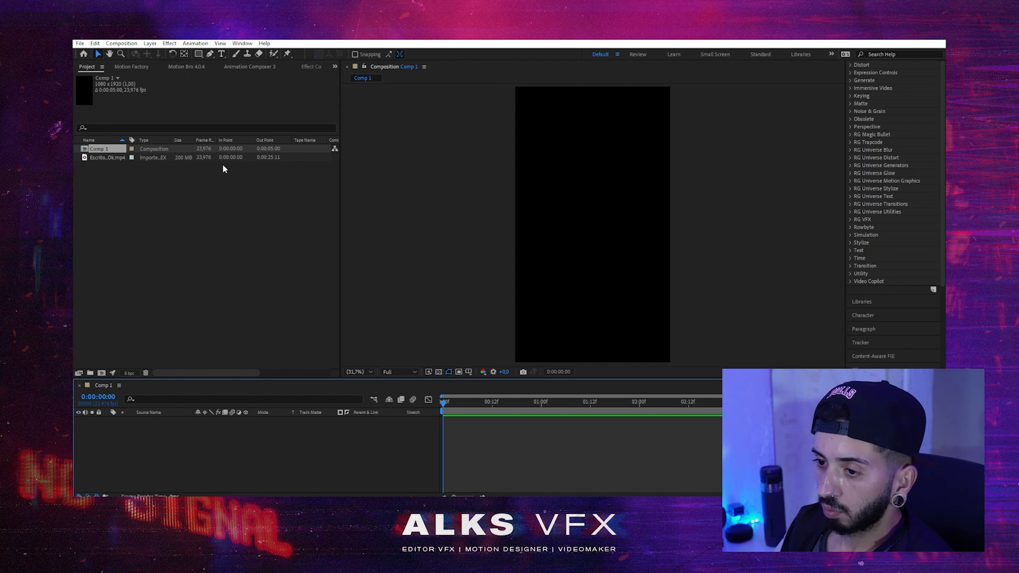
Step: Rename the new composition to Render_Final and give it a red label
left_click(111, 147)
key("Return")
type("Render_Fi")
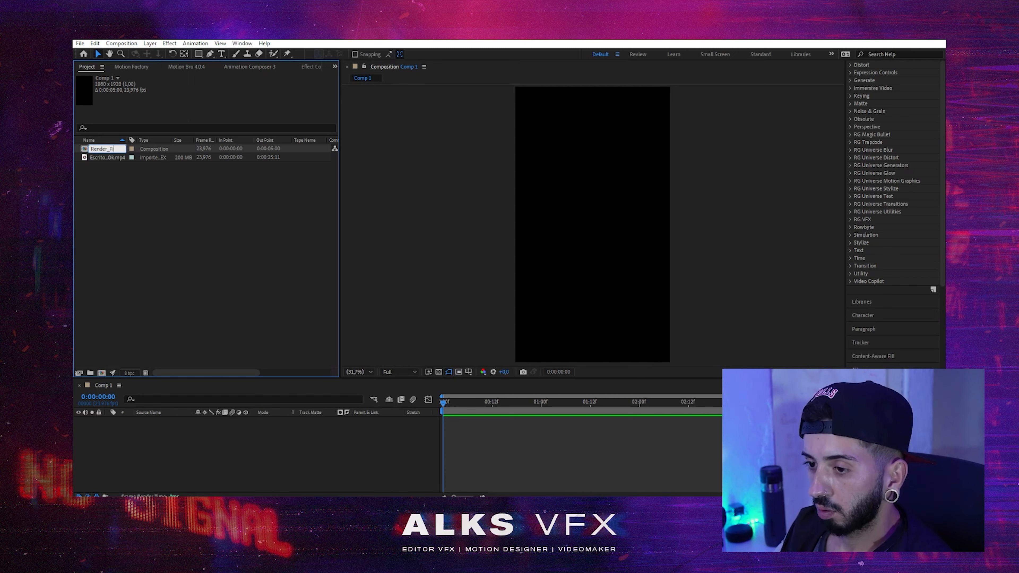
type("nal")
key("Return")
left_click(130, 158)
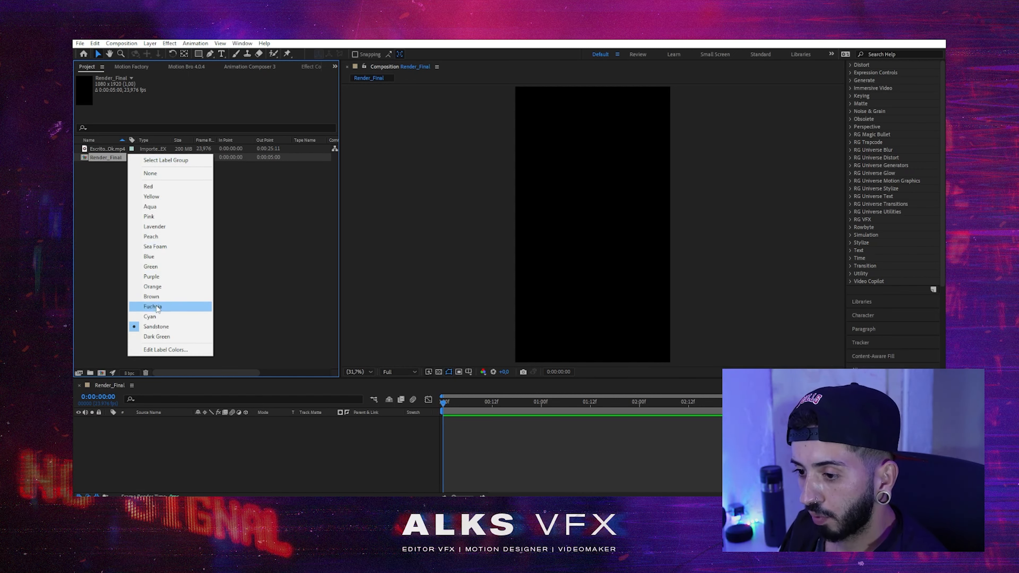
left_click(148, 186)
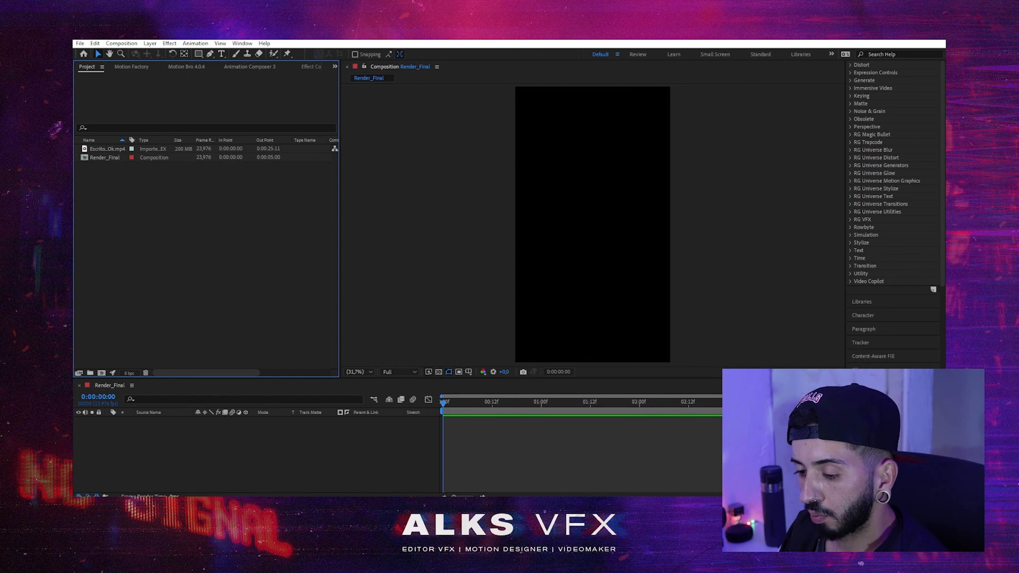
Step: Place the imported Escritorio_CorOk.mp4 clip in the Render_Final timeline and preview it
key("alt+Tab")
left_click(621, 310)
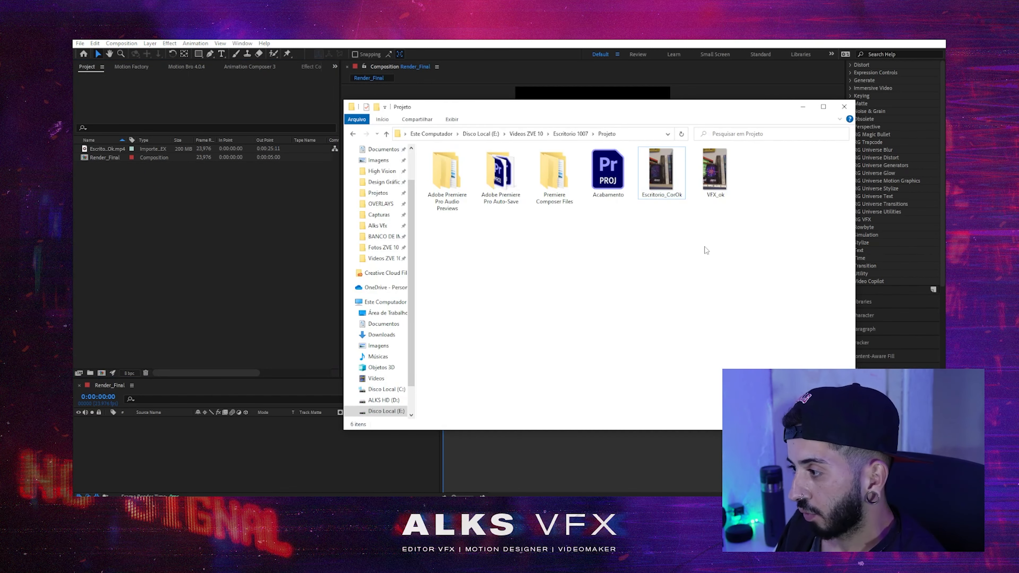
left_click(247, 286)
left_click(103, 149)
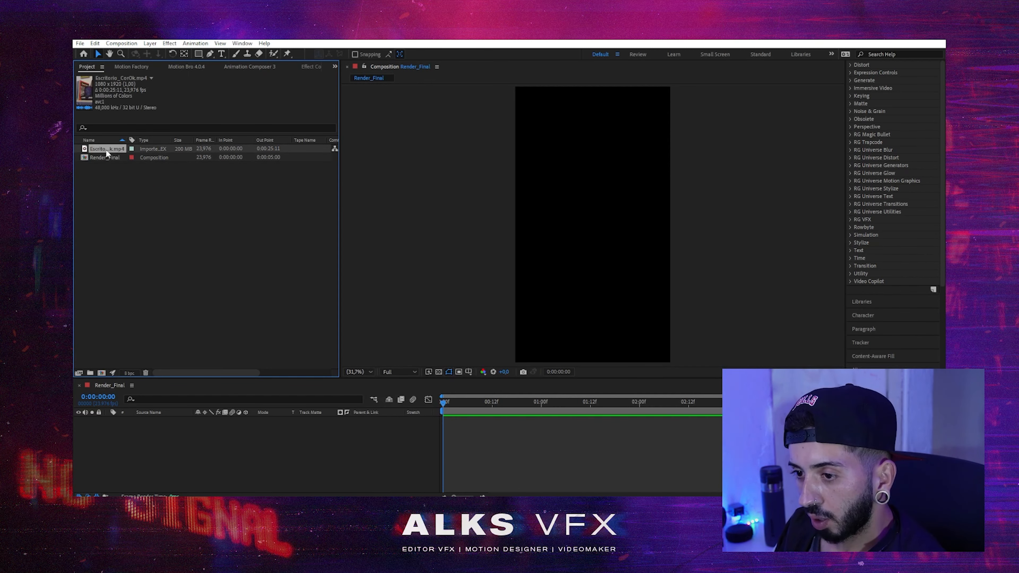
left_click_drag(103, 148, 152, 440)
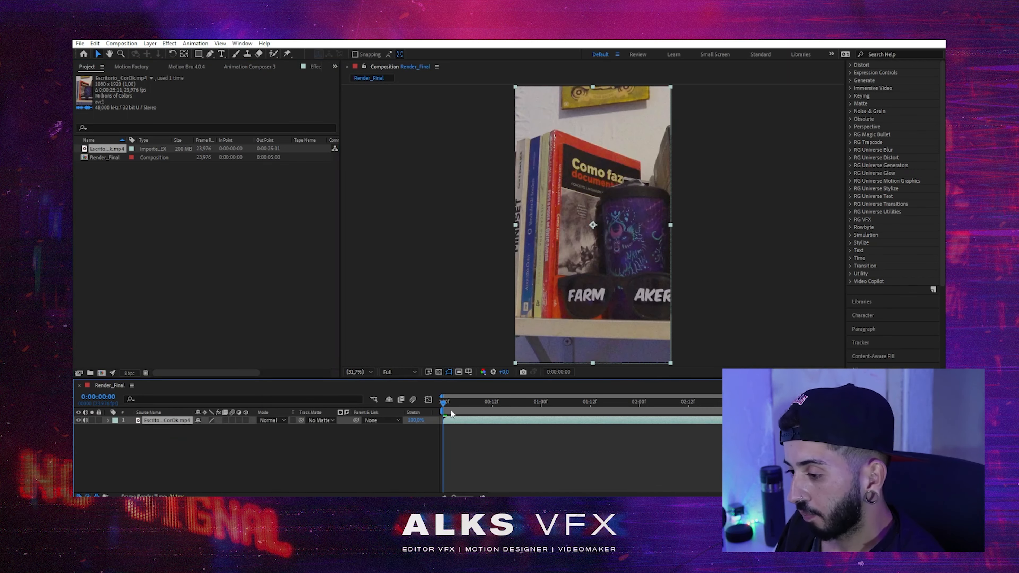
key("space")
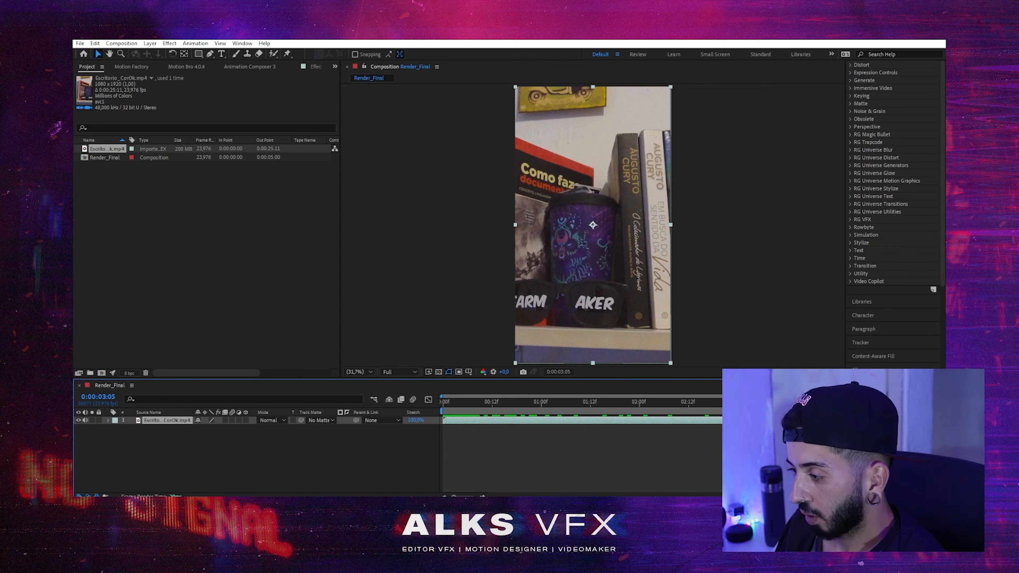
Step: Set the Render_Final composition's duration to 0:00:25:11 and show a longer stretch of the timeline
left_click(212, 465)
key("ctrl+k")
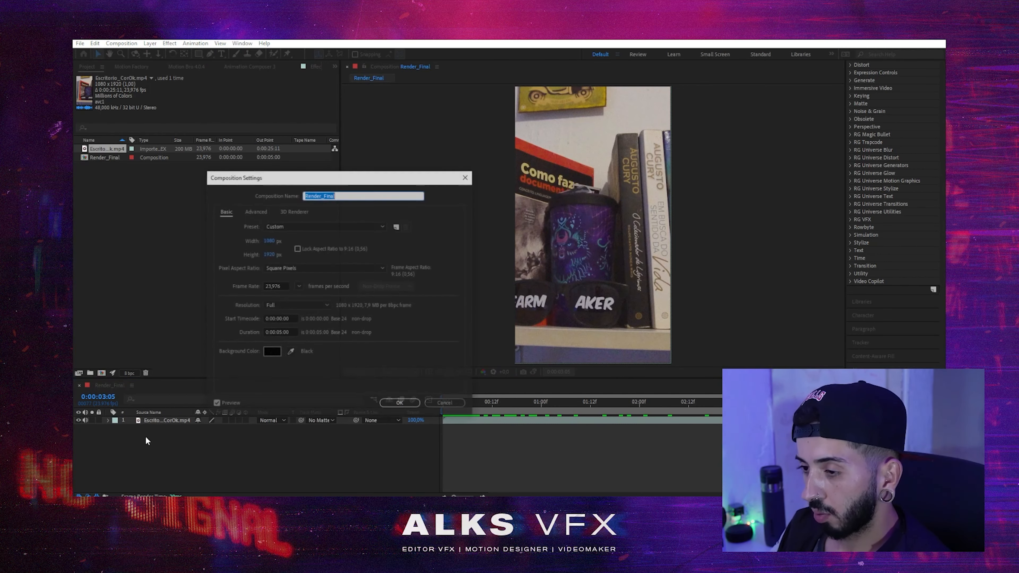
left_click(278, 332)
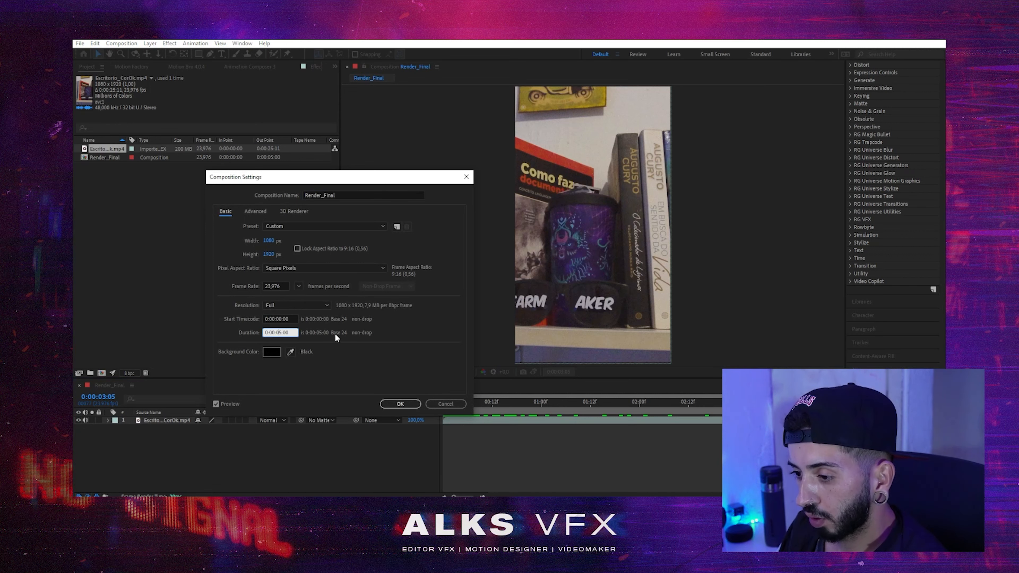
key("BackSpace")
type("25")
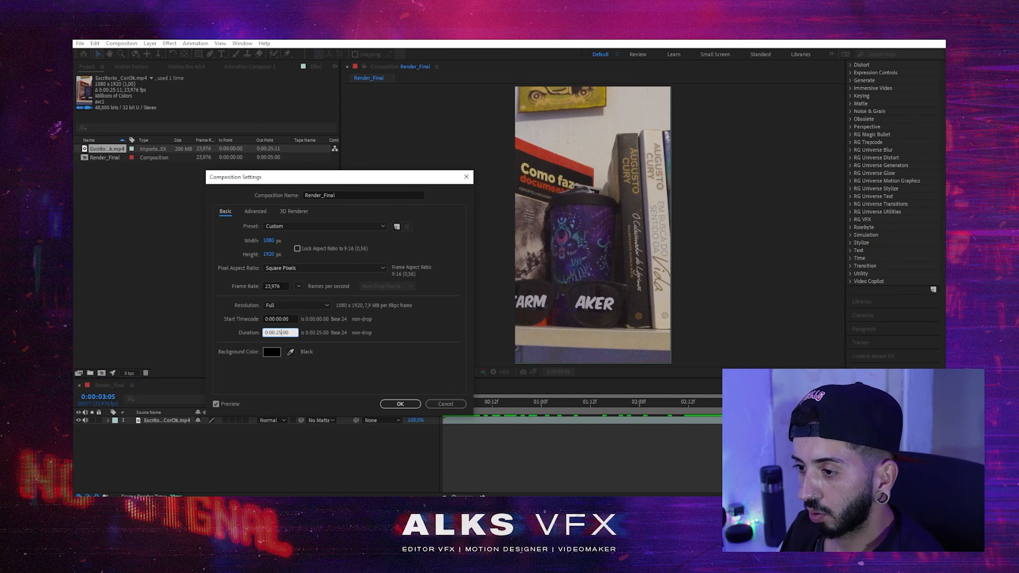
key("Return")
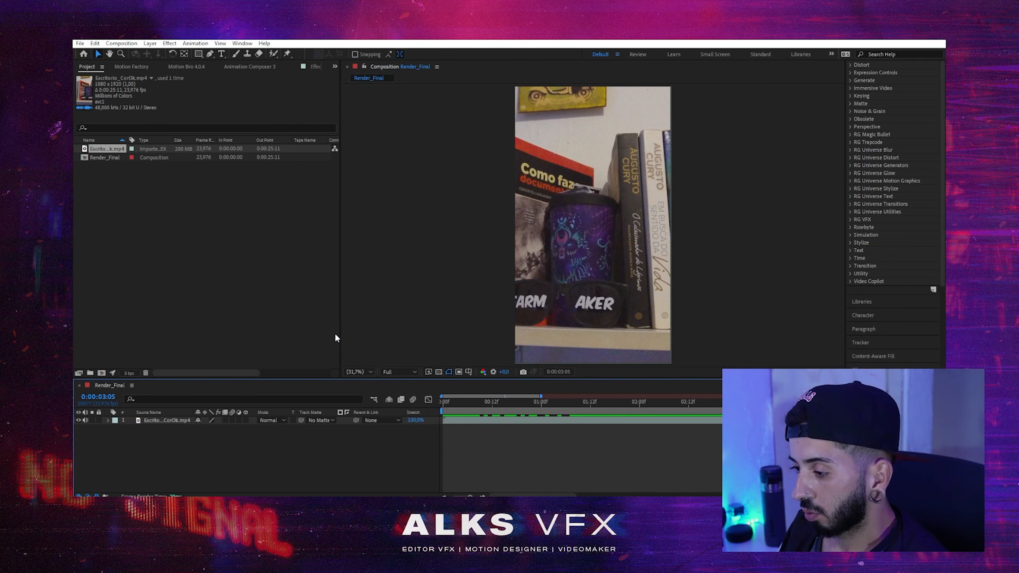
key("minus")
key("minus")
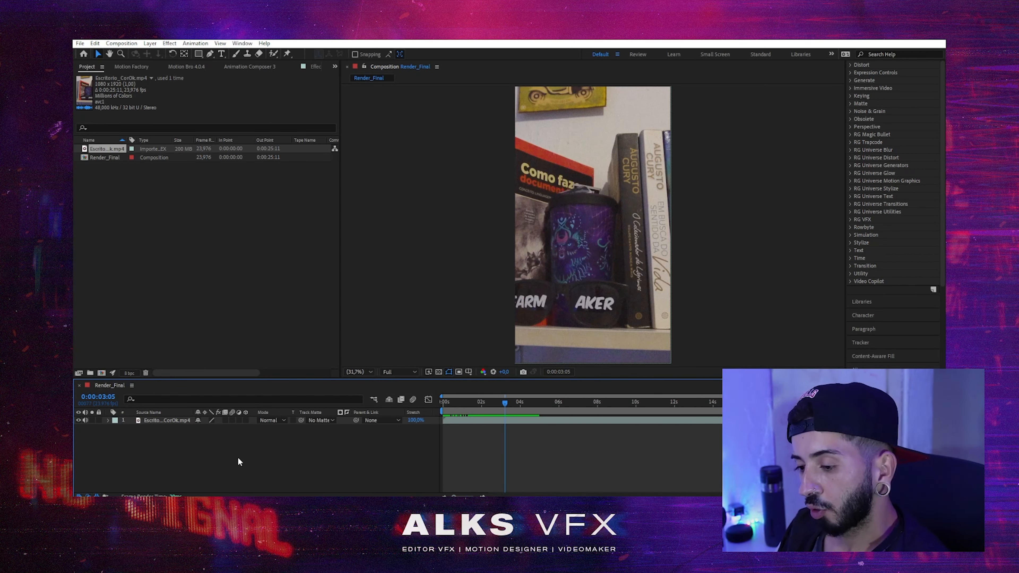
Step: Review the Render_Final composition settings and close them without changes
key("ctrl+k")
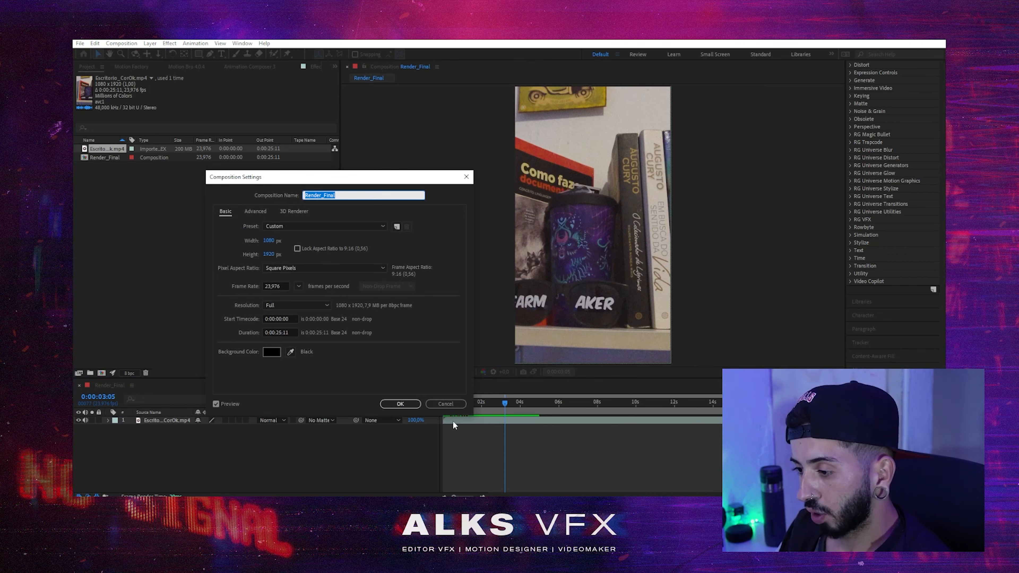
left_click(456, 404)
key("ctrl+k")
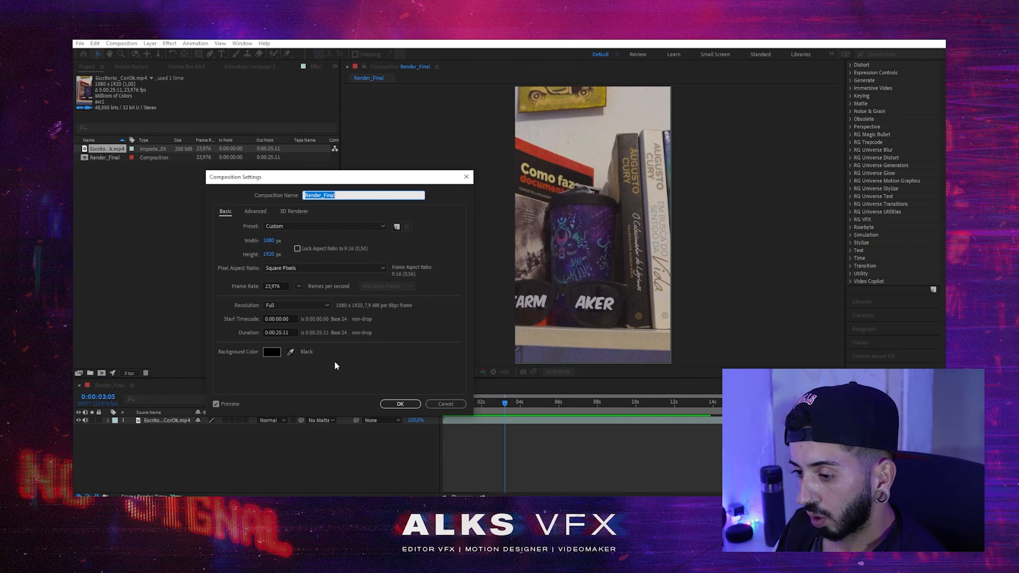
left_click(436, 404)
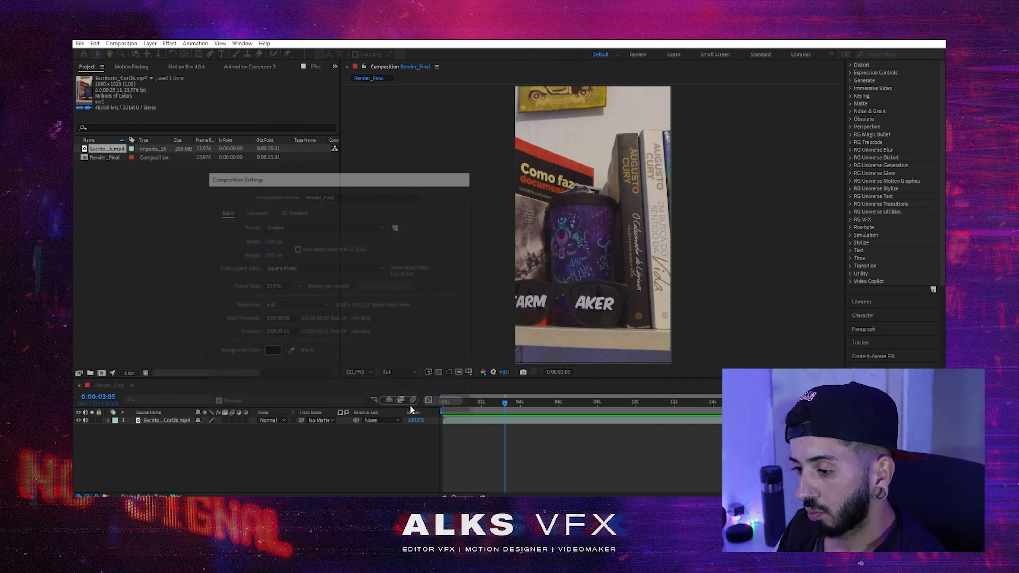
Step: Split the clip layer at 0:00:12:16, where the bookshelf shot changes to the computer close-up
left_click_drag(506, 409, 595, 441)
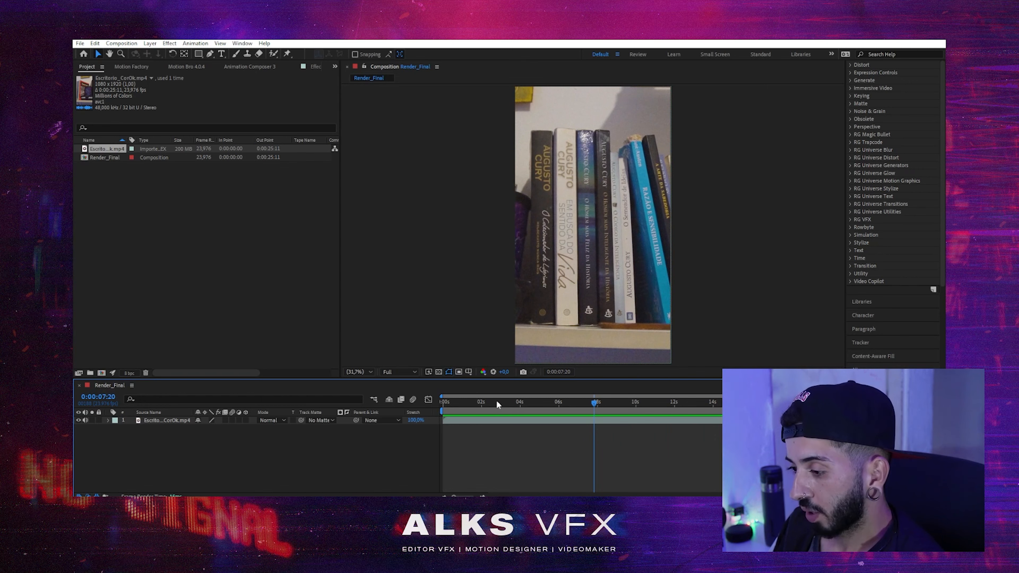
key("space")
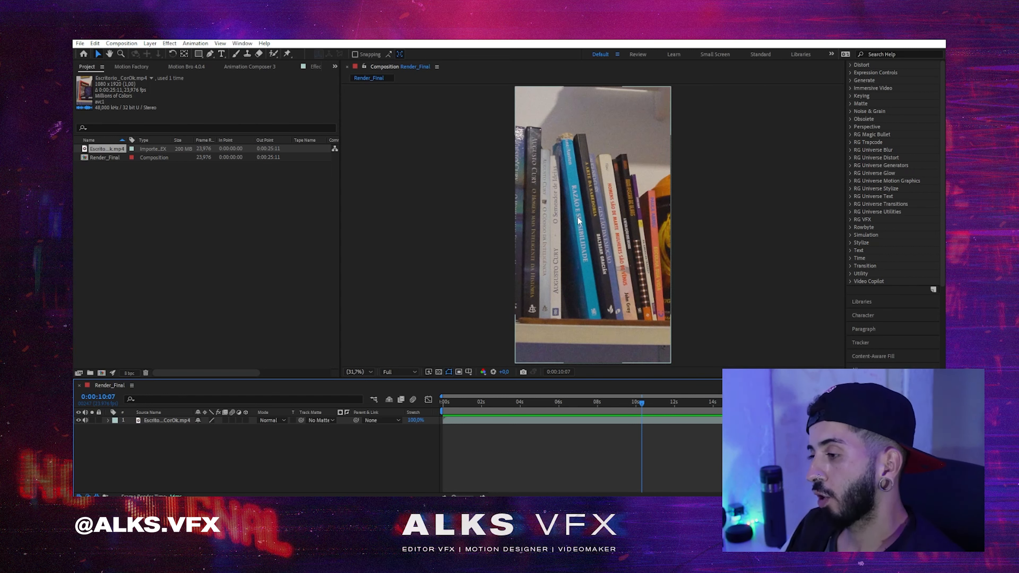
left_click_drag(642, 403, 685, 431)
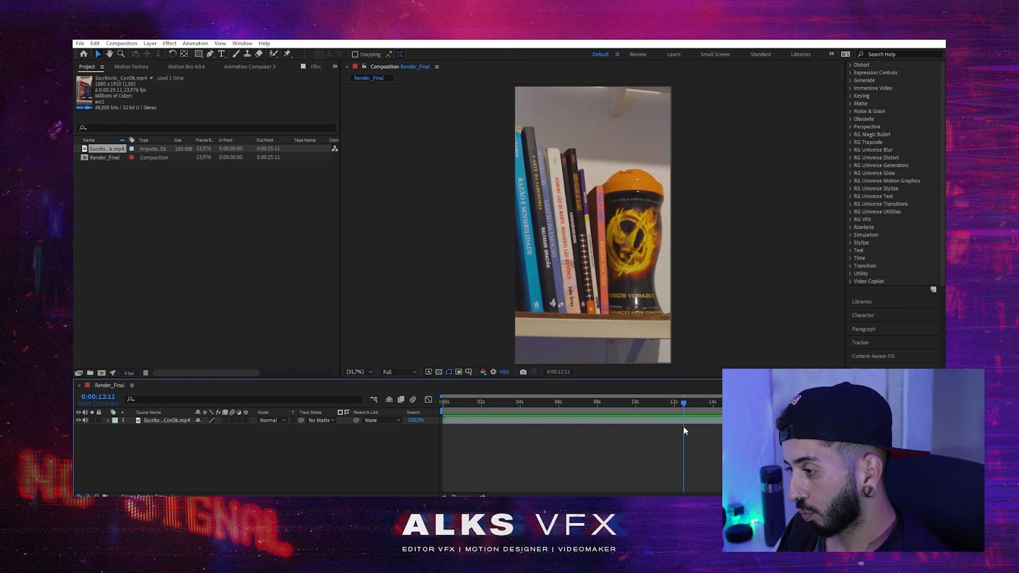
left_click(545, 401)
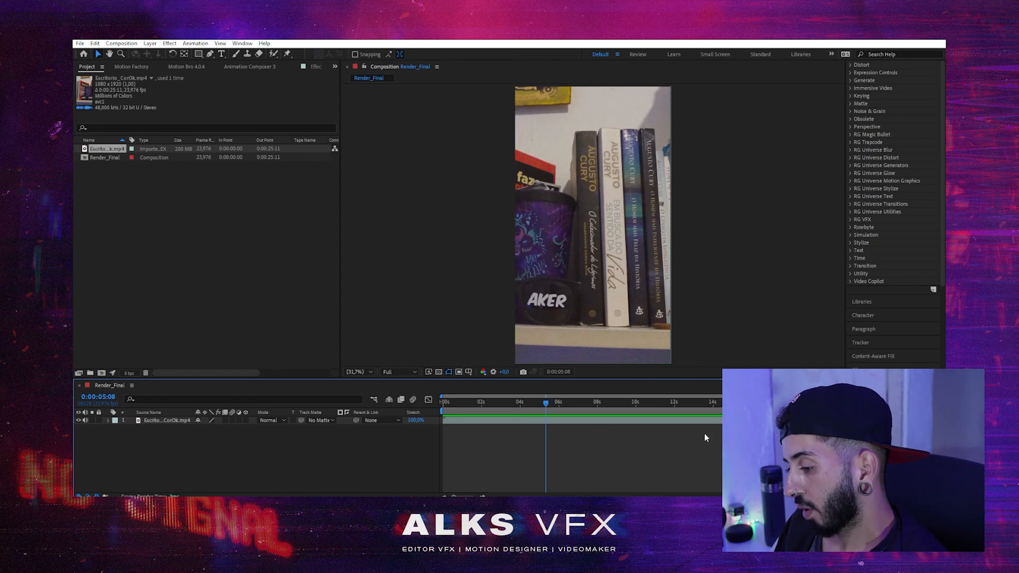
left_click_drag(662, 428, 686, 430)
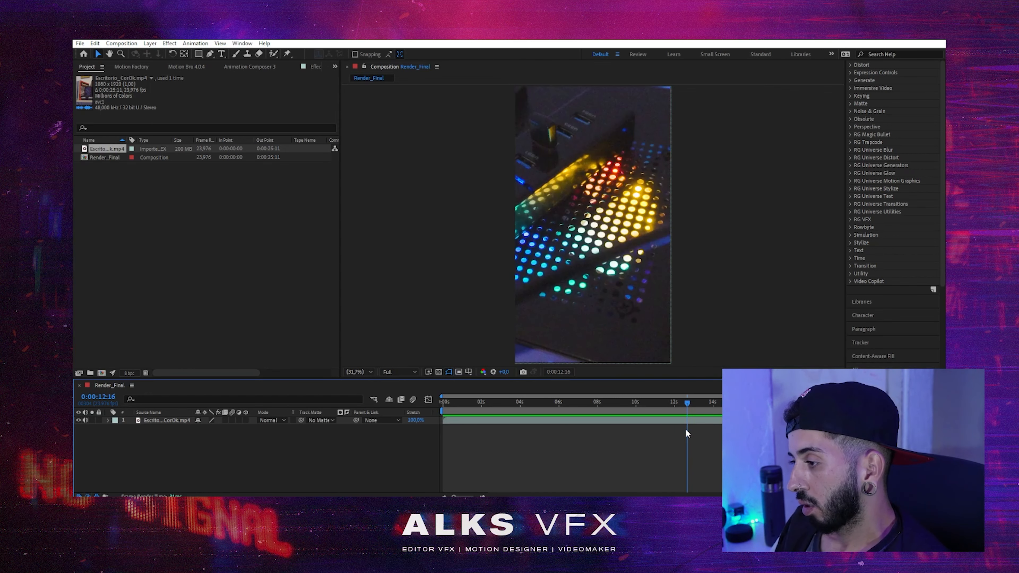
left_click(679, 420)
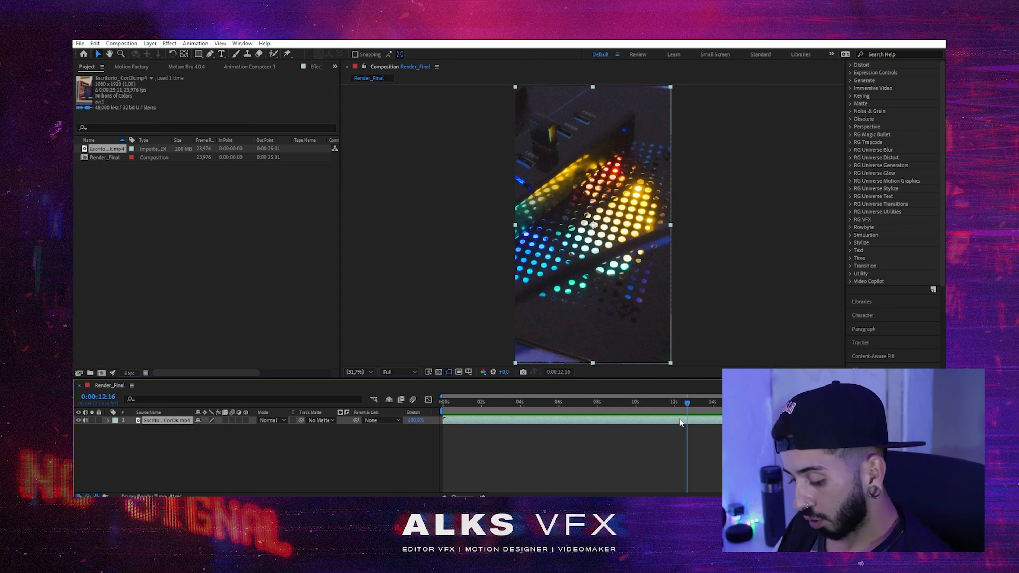
key("ctrl+shift+d")
Step: Split the computer close-up segment again at 0:00:20:13 and play the footage across that cut
left_click_drag(779, 402, 840, 402)
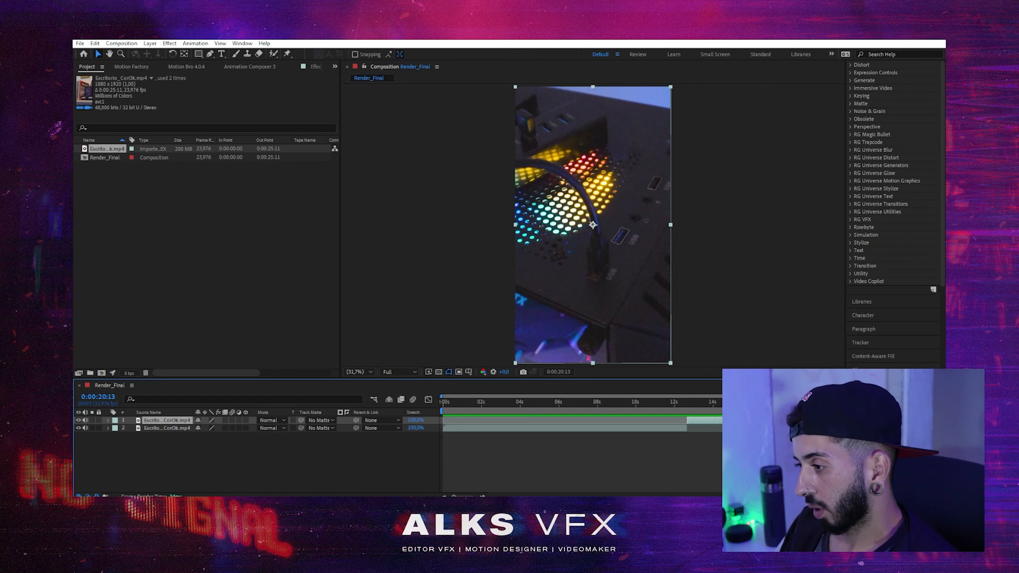
key("ctrl+d")
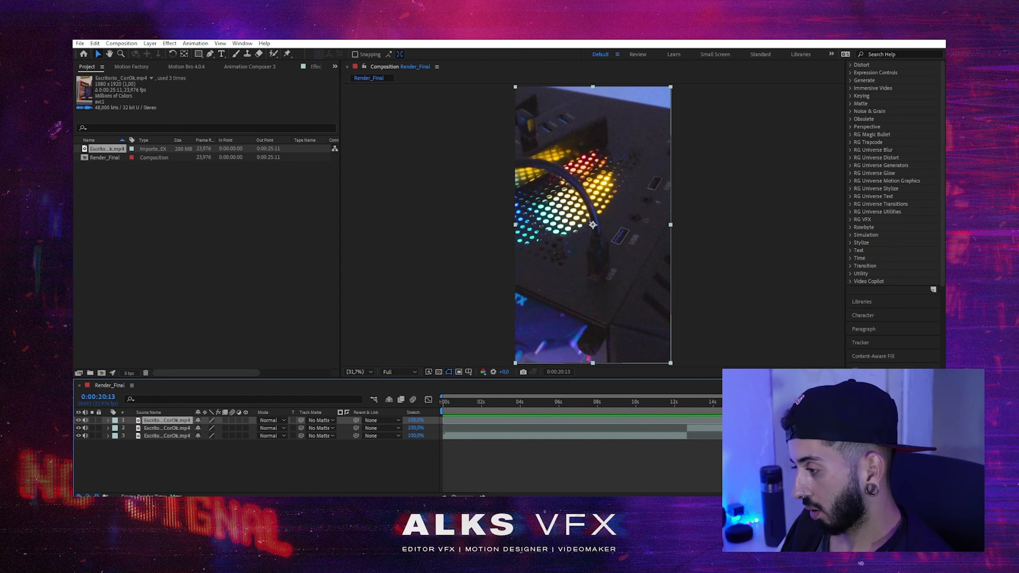
mouse_move(841, 401)
left_mouse_down()
mouse_move(826, 402)
mouse_move(836, 402)
left_mouse_up()
key("space")
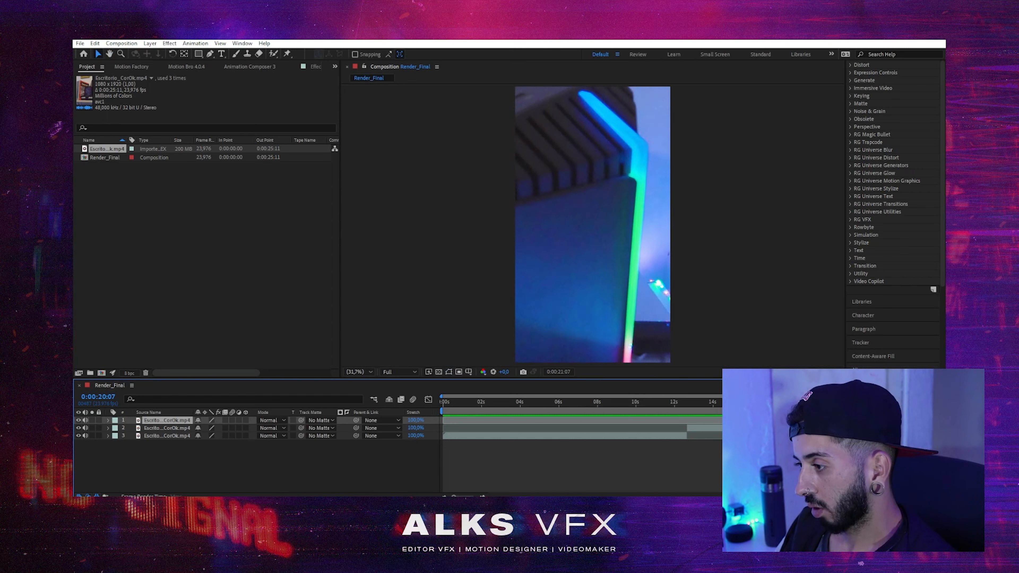
key("space")
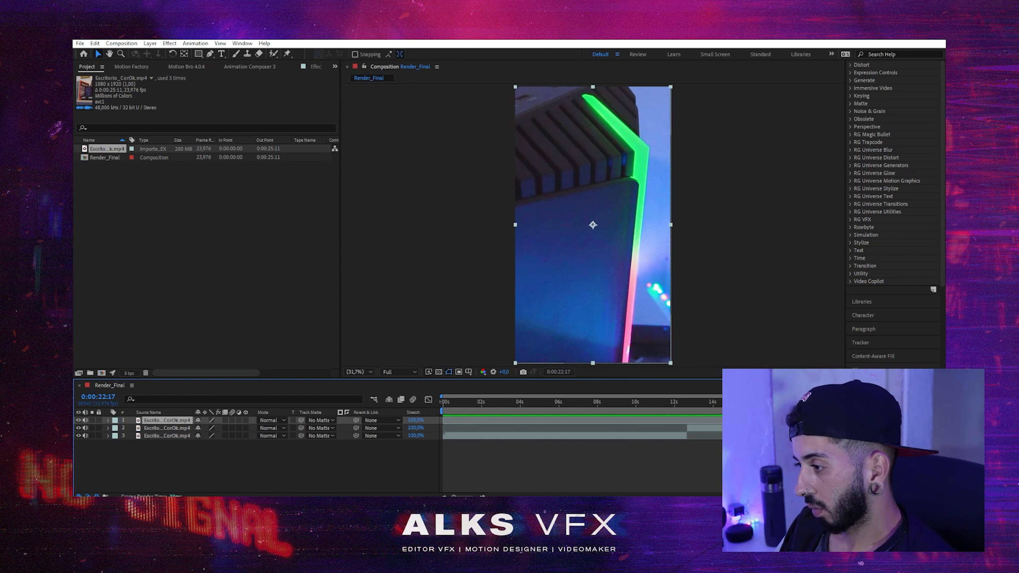
Step: Split the final clip segment at 0:00:22:17 and scrub back over the computer close-ups
key("ctrl+shift+d")
left_click_drag(880, 402, 803, 402)
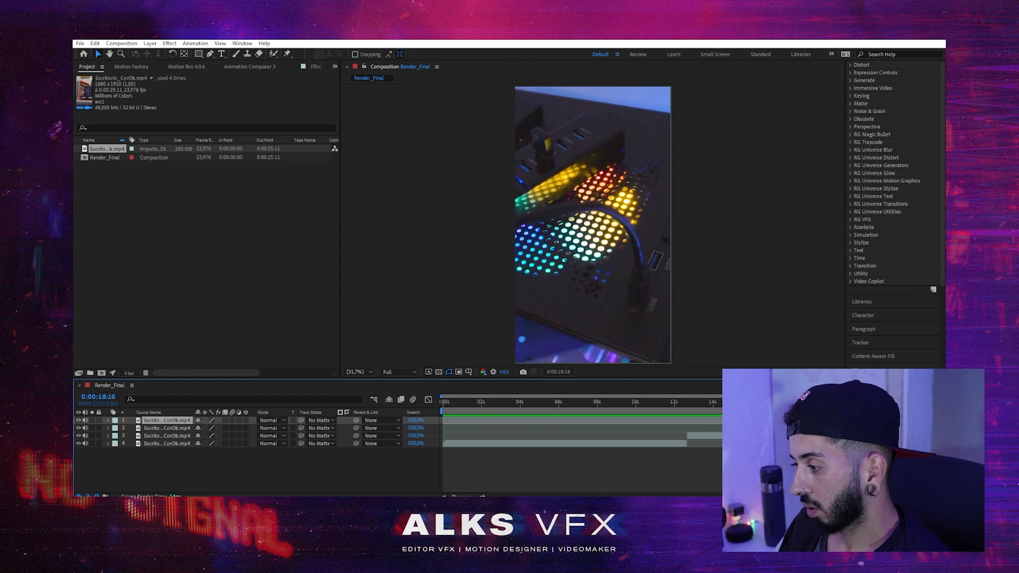
Step: Scrub through the first bookshelf shot from its opening to about 0:00:07:08 to examine the camera movement
left_click(536, 443)
left_click_drag(474, 402, 469, 433)
left_click(526, 458)
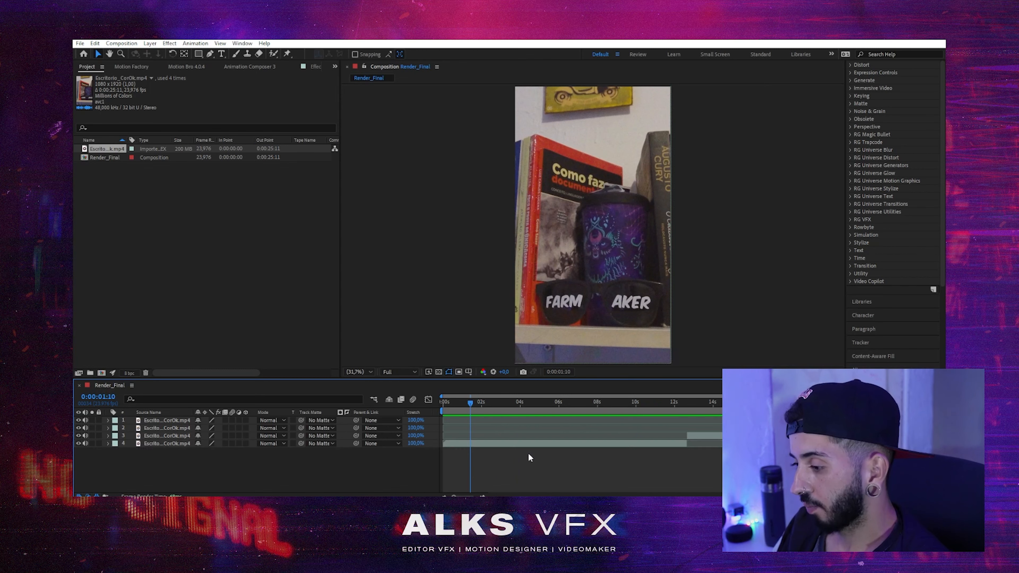
left_click(469, 403)
left_click_drag(471, 404, 584, 405)
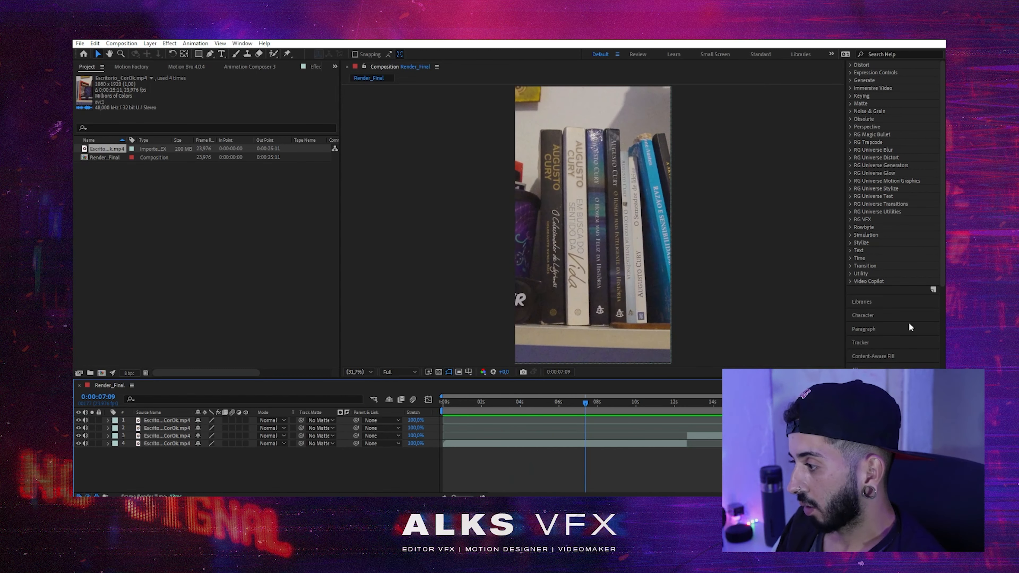
left_click_drag(499, 405, 585, 406)
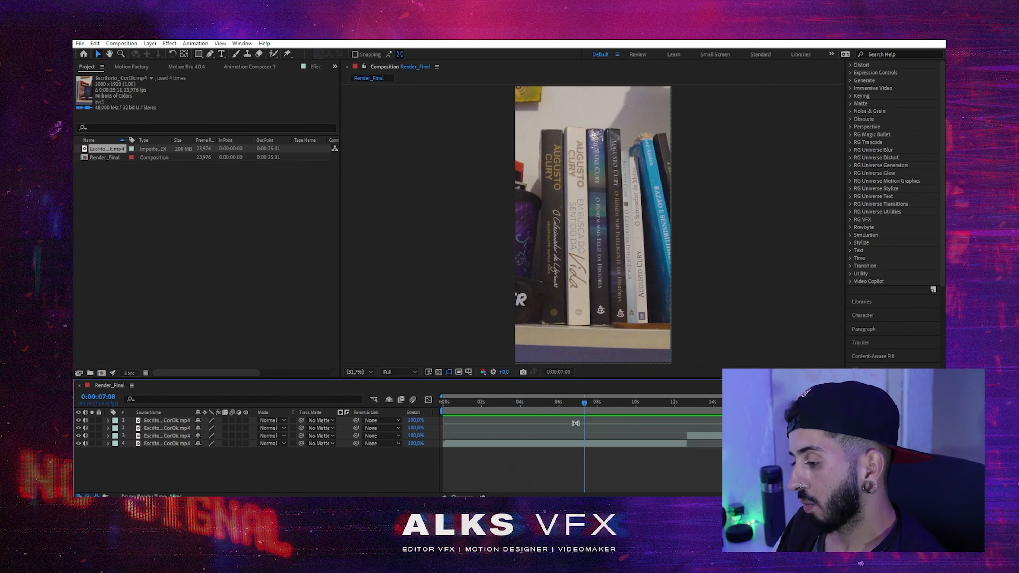
left_click(516, 445)
right_click(514, 443)
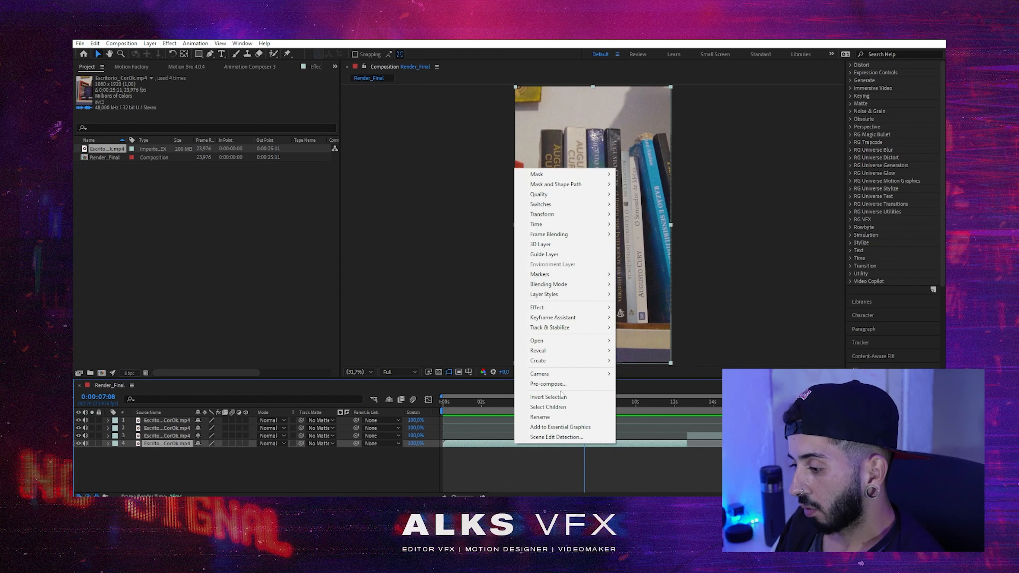
left_click(557, 381)
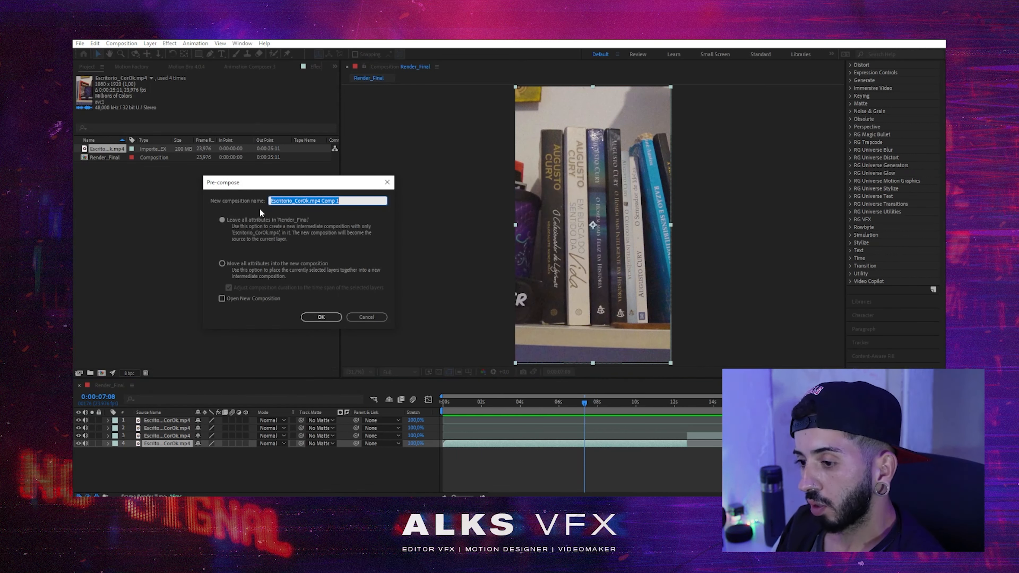
left_click(360, 317)
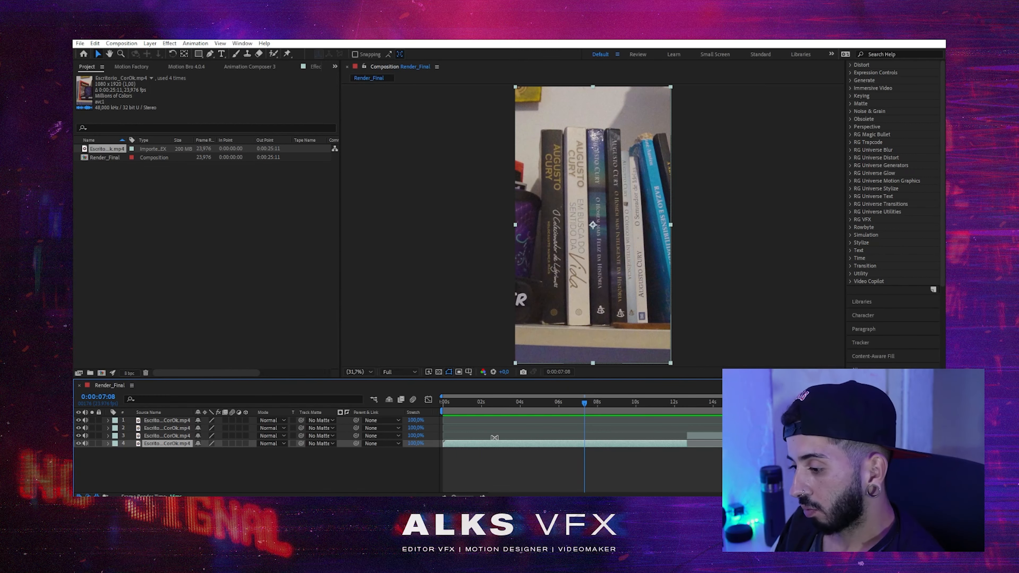
Step: Pre-compose the bookshelf segment with all attributes moved into the new composition and its duration adjusted to the layer's time span
right_click(496, 445)
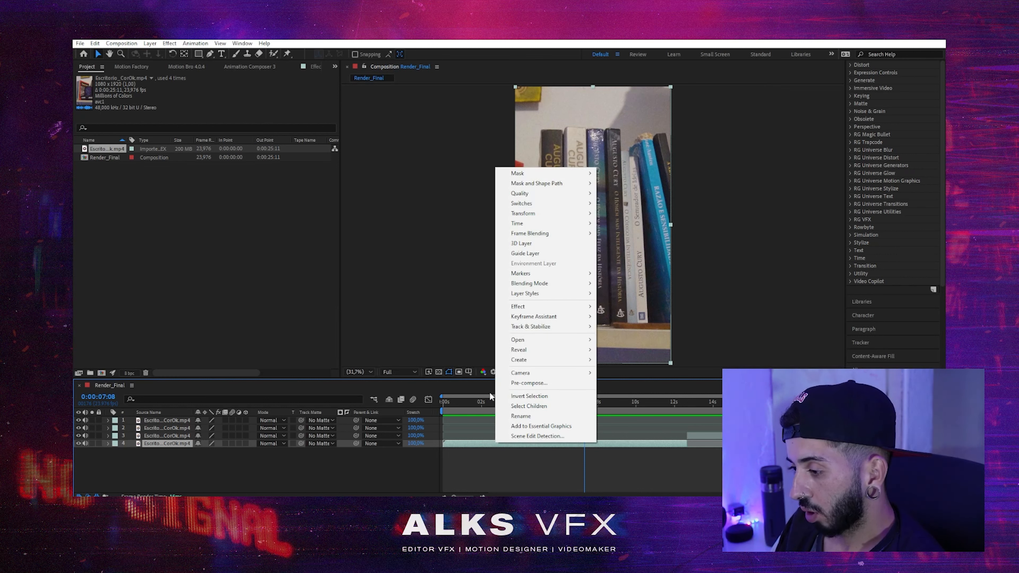
left_click(537, 384)
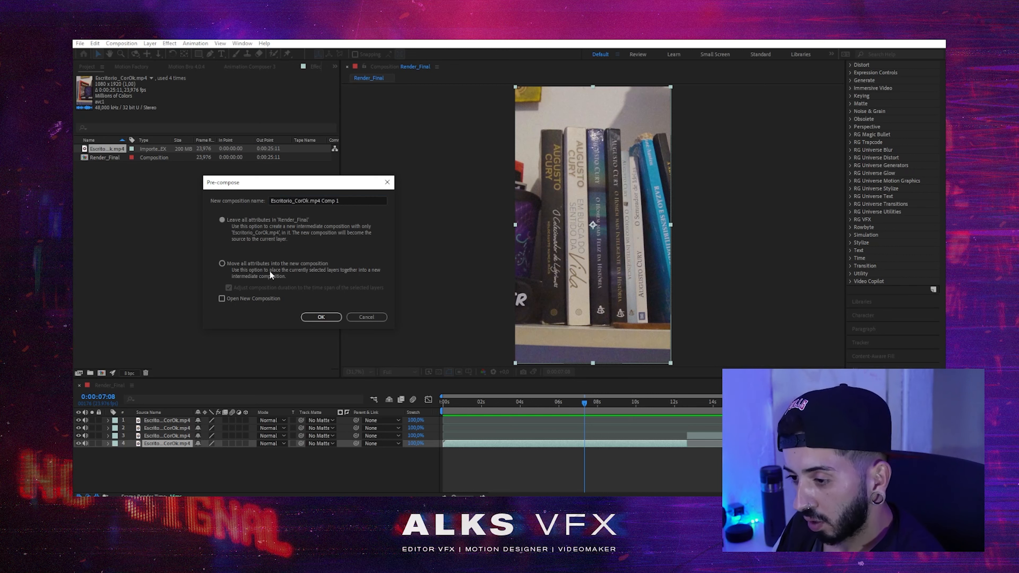
left_click(228, 263)
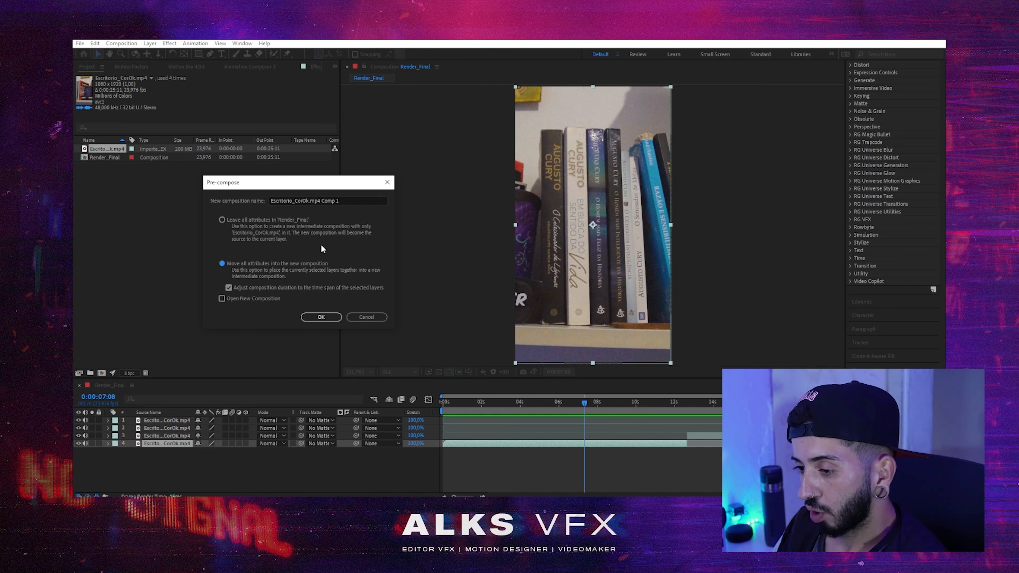
left_click(319, 317)
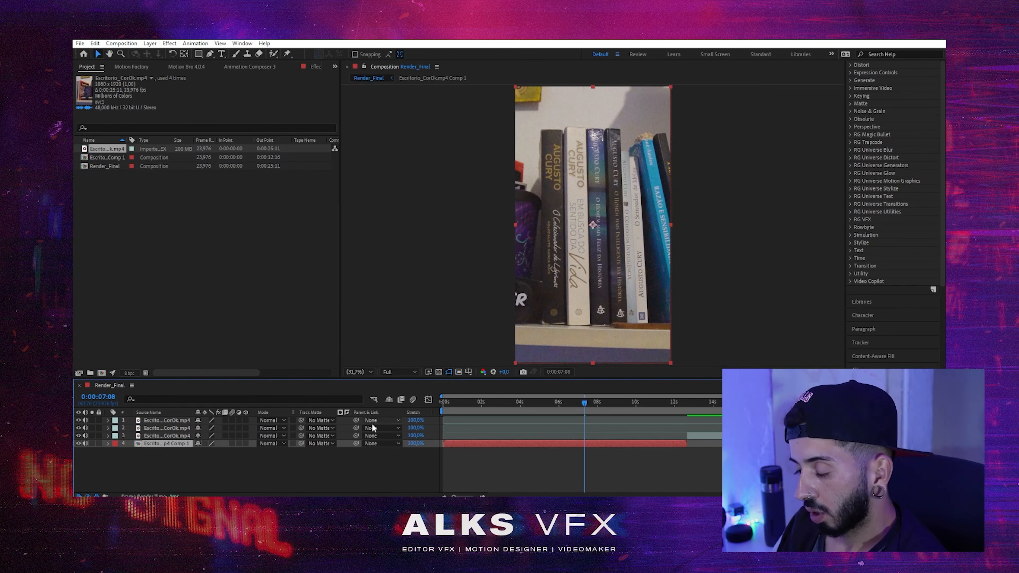
left_click(187, 464)
Step: Open the bookshelf pre-composition and pre-compose its clip layer again as Escritorio_CorOk.mp4 Comp 2, moving all attributes
double_click(517, 443)
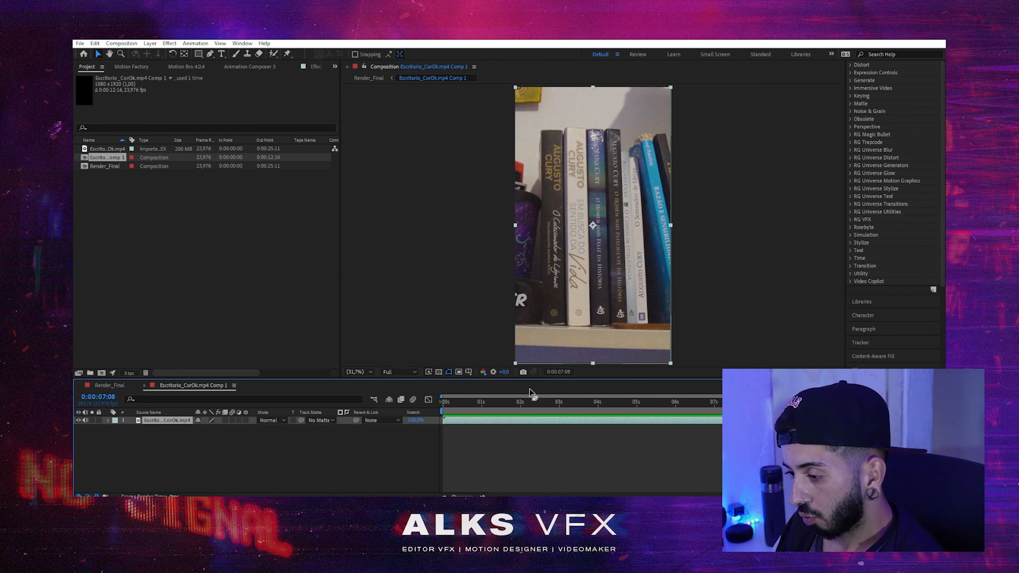
right_click(482, 424)
left_click(502, 357)
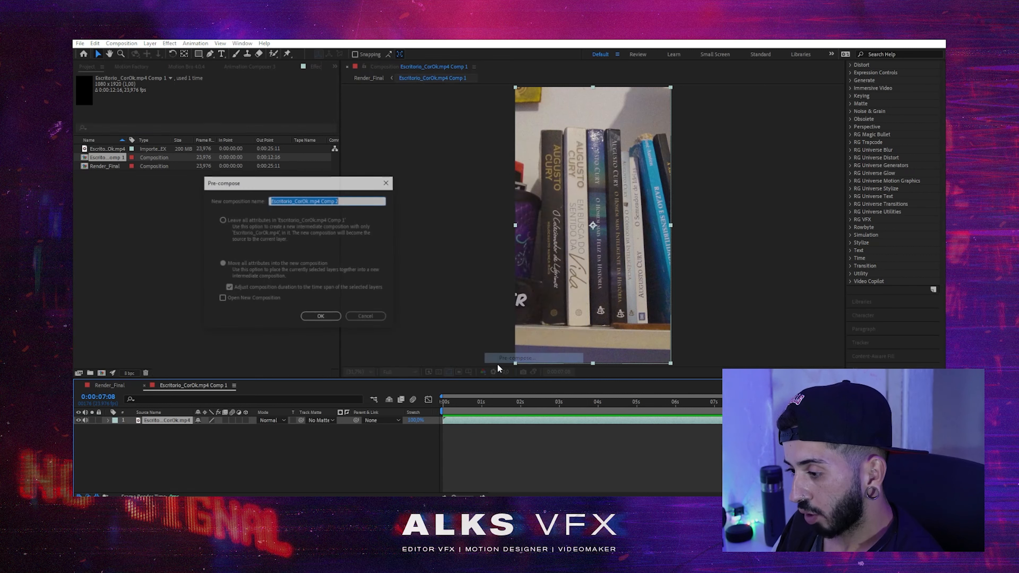
left_click(321, 317)
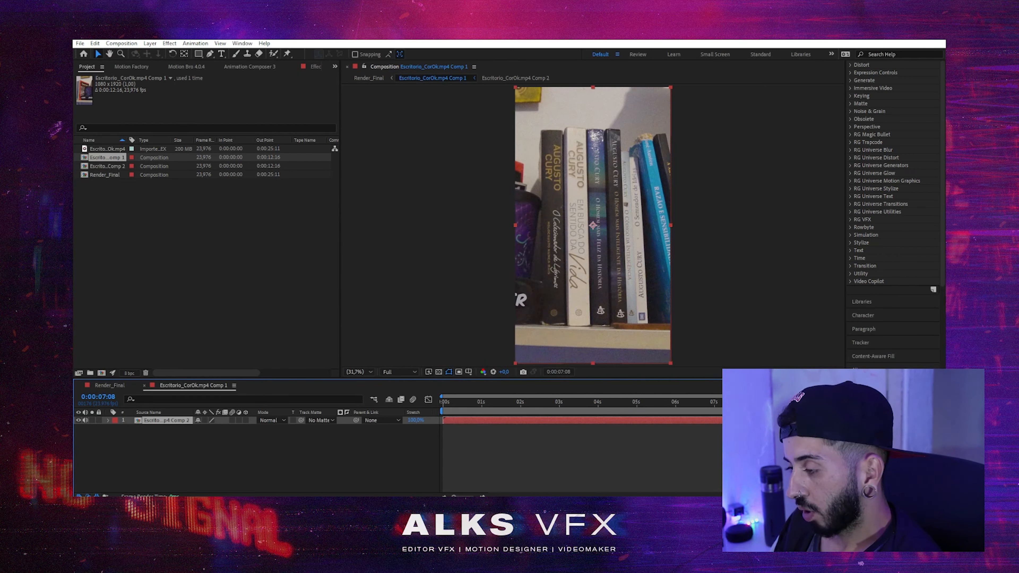
Step: Collapse the effects list and show the Tracker controls
scroll(875, 109, "up", 3)
left_click(871, 107)
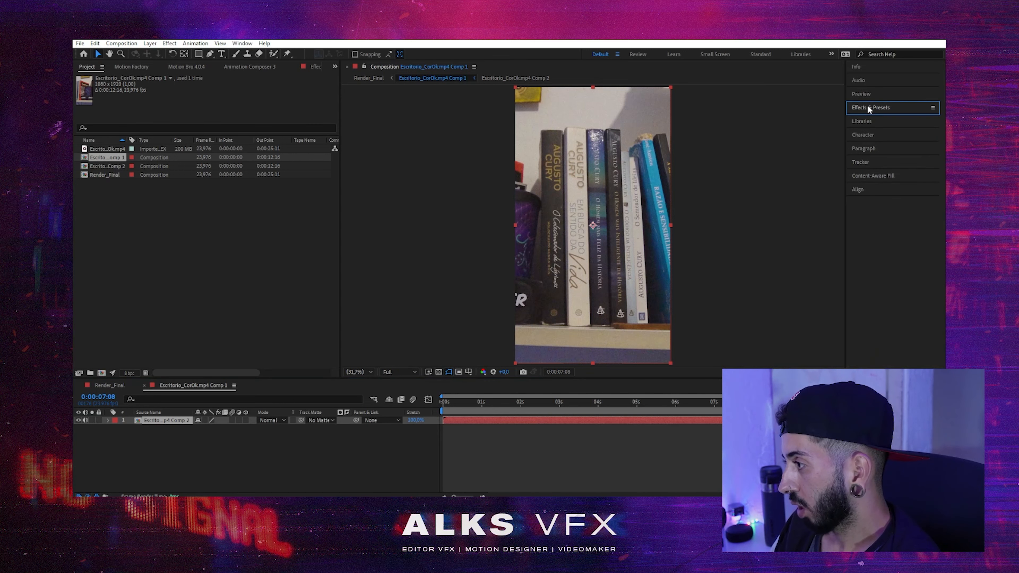
left_click(860, 176)
left_click(885, 177)
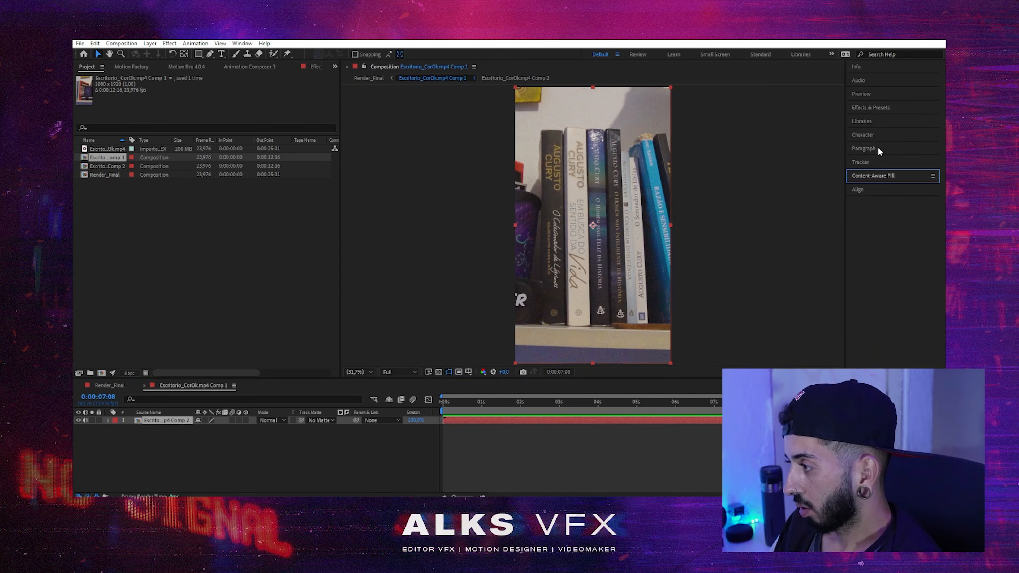
left_click(860, 161)
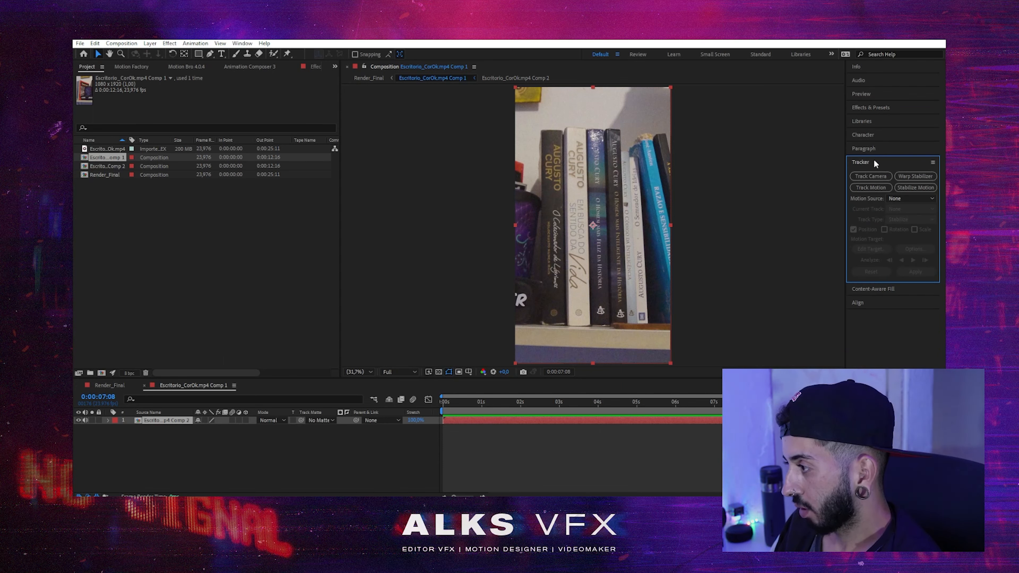
Step: Run Track Camera on the nested bookshelf layer and enlarge the track points to about 140%
left_click(243, 44)
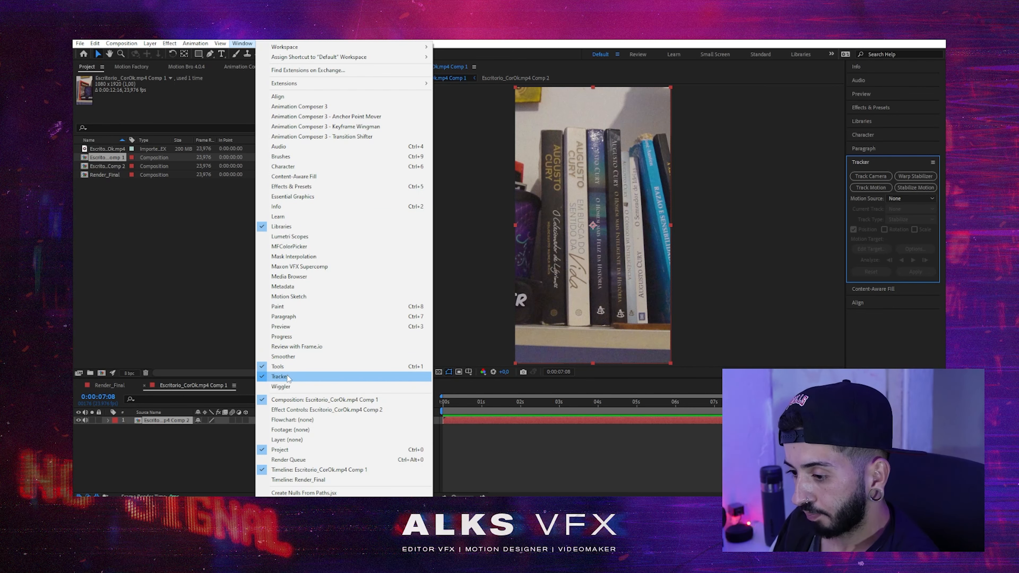
left_click(203, 445)
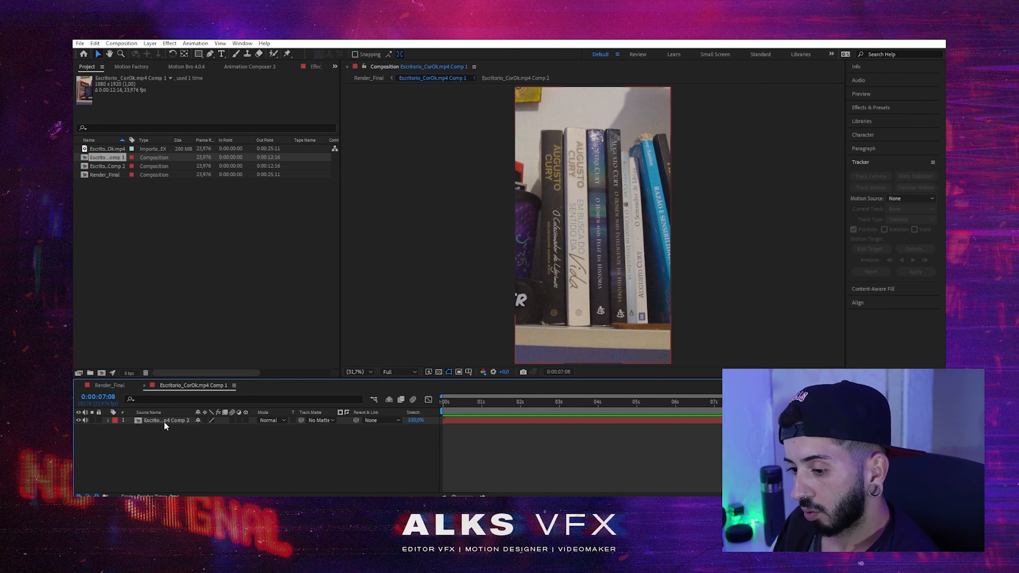
left_click(870, 178)
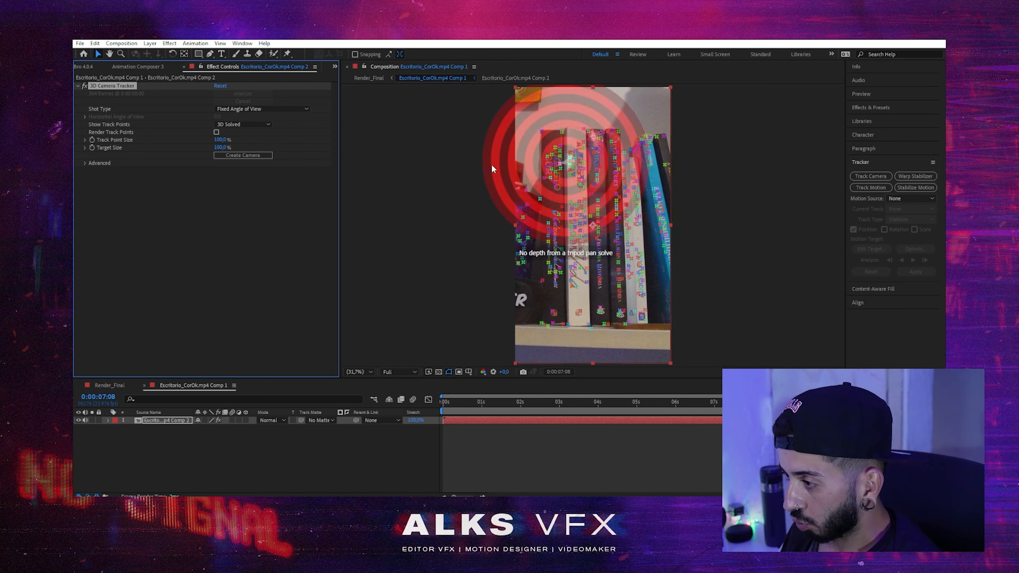
left_click_drag(216, 140, 225, 140)
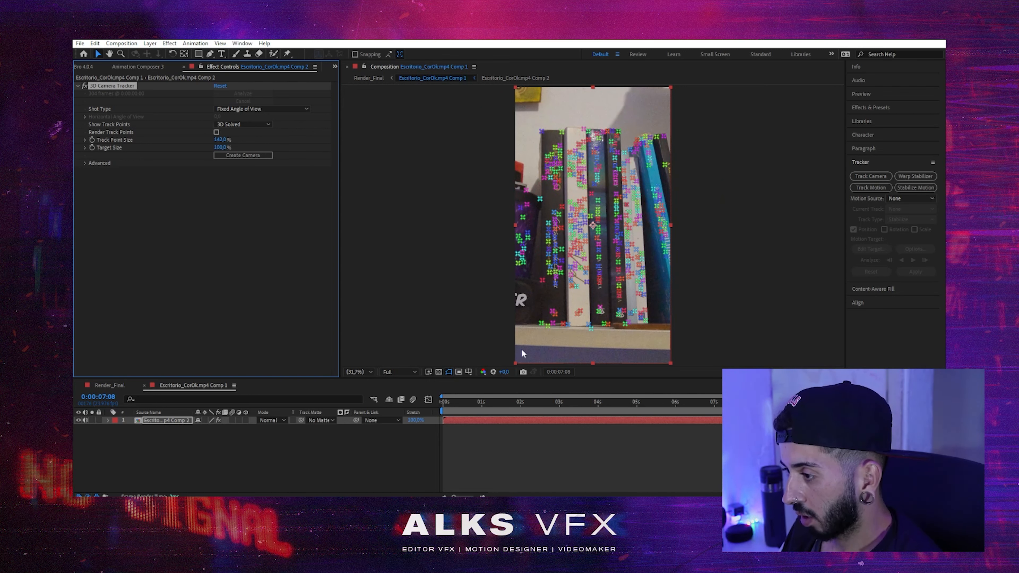
Step: At 0:00:00:16, create a solid and camera from a track point on the red book's cover
left_click_drag(495, 403, 469, 403)
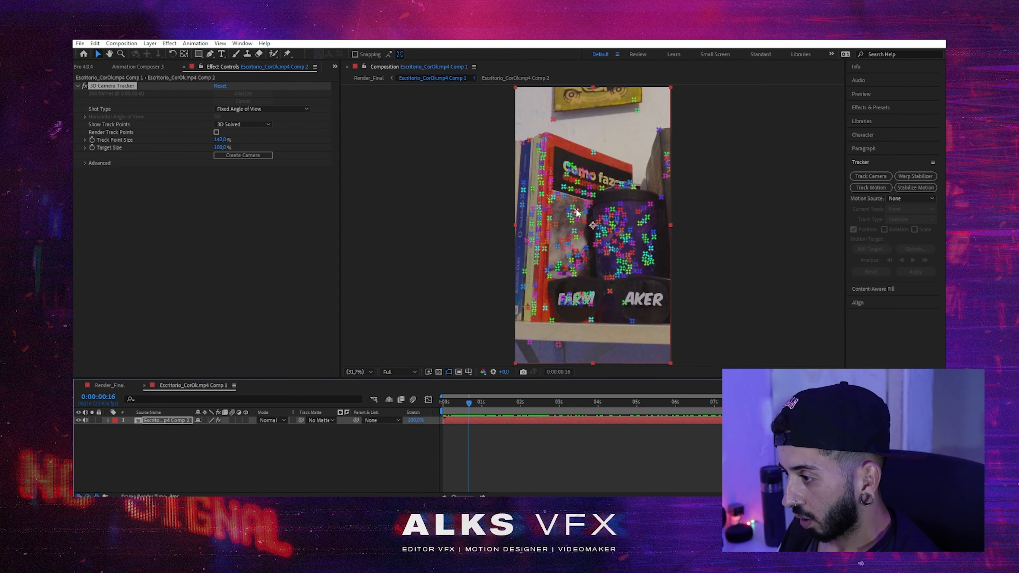
right_click(570, 188)
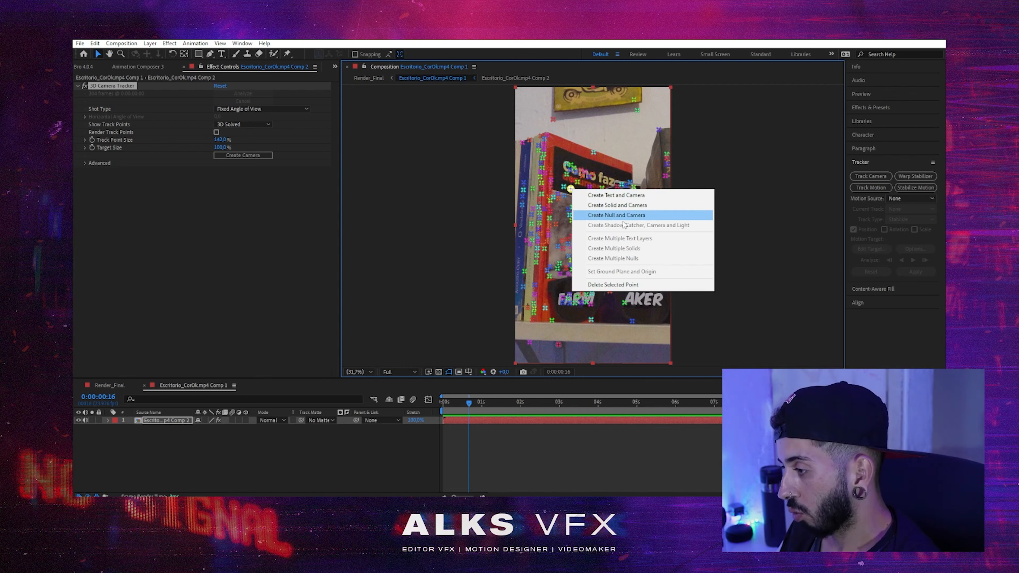
left_click(624, 205)
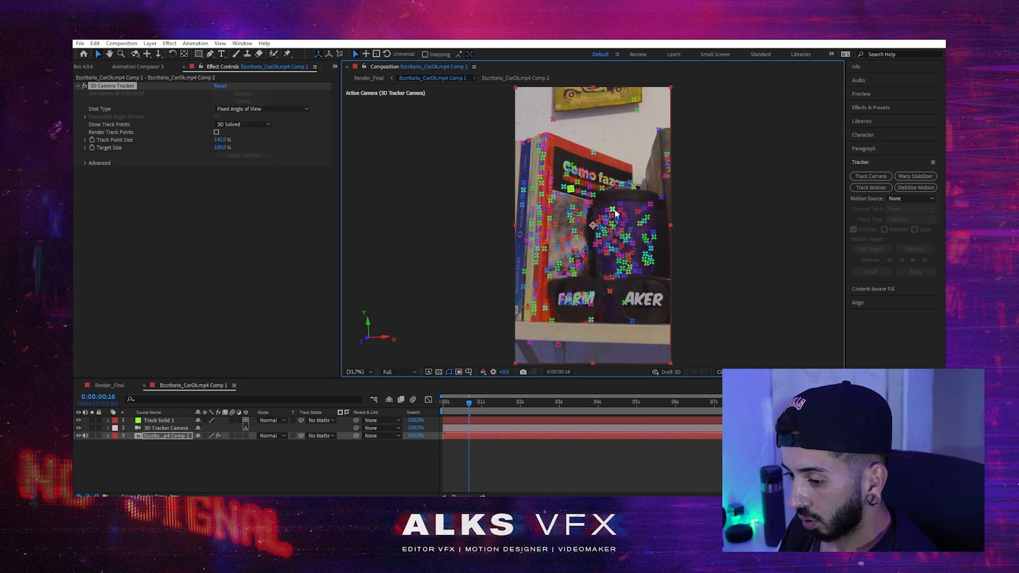
Step: Create another solid from a track point on the purple tumbler beside the red book
right_click(618, 236)
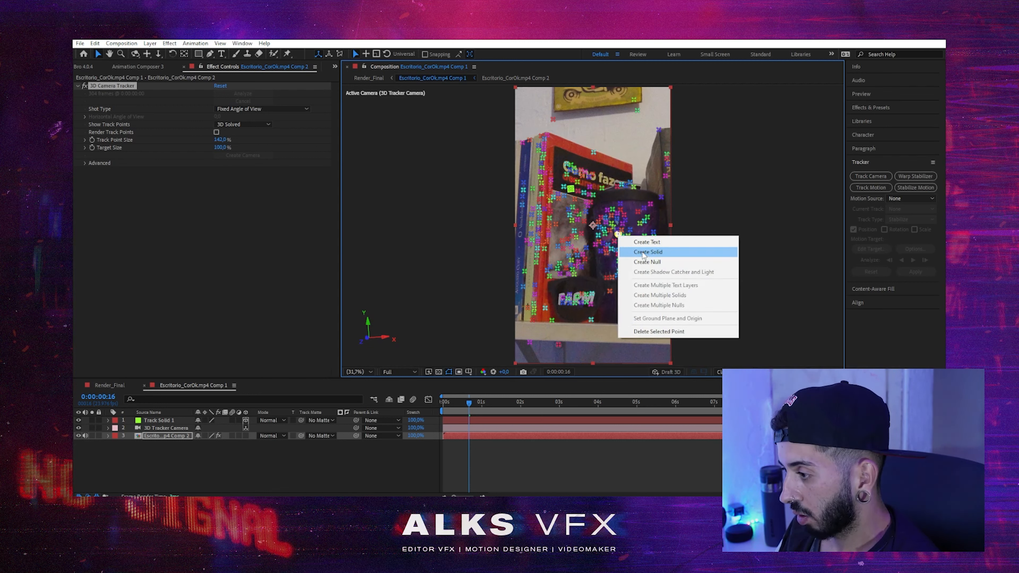
left_click(642, 252)
key("equal")
left_click_drag(457, 497, 453, 497)
Step: At 0:00:06:12, create a solid from a track point high on the white book's spine
left_click_drag(462, 403, 720, 403)
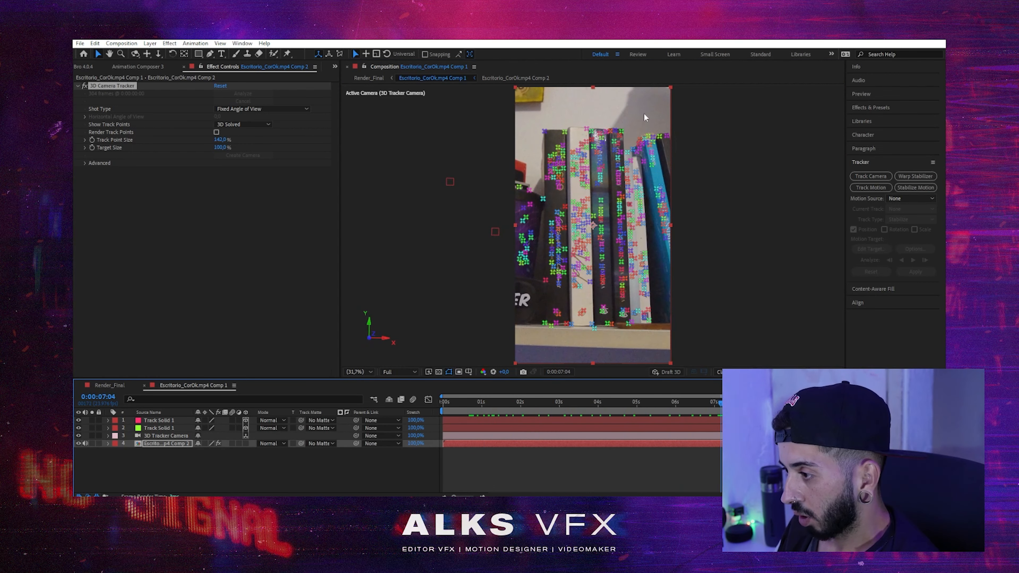
left_click_drag(613, 402, 708, 410)
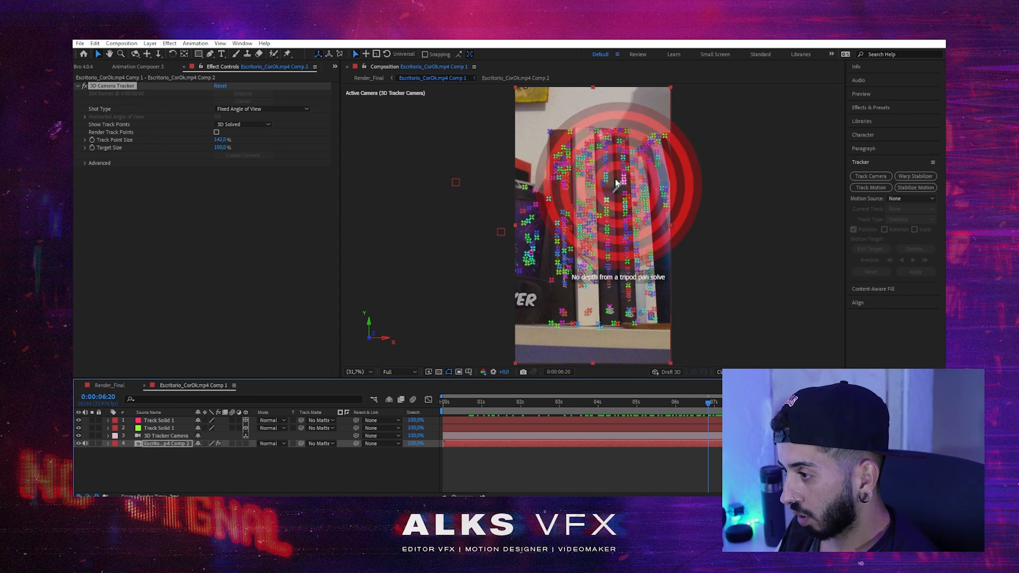
right_click(592, 165)
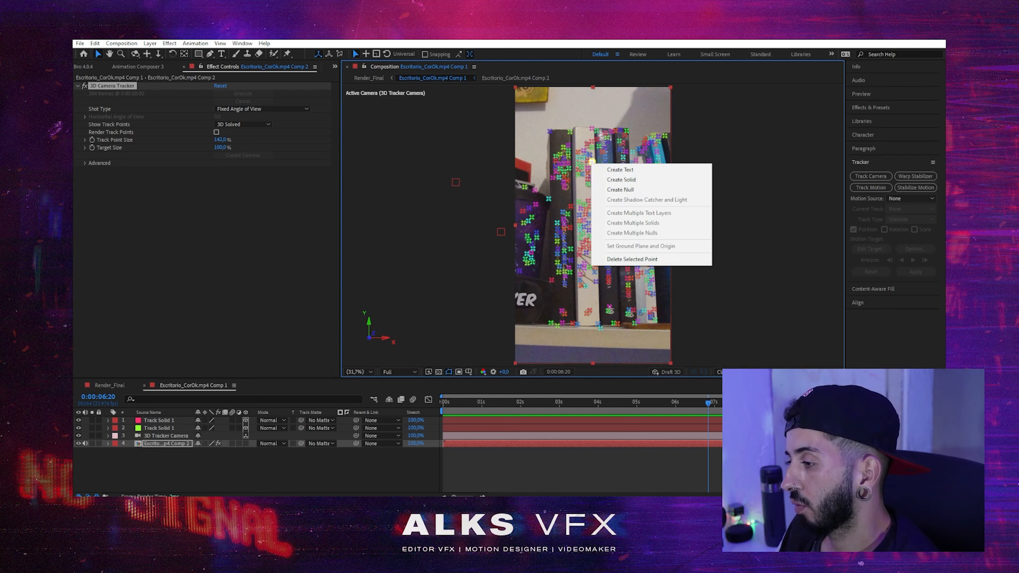
left_click_drag(703, 404, 693, 403)
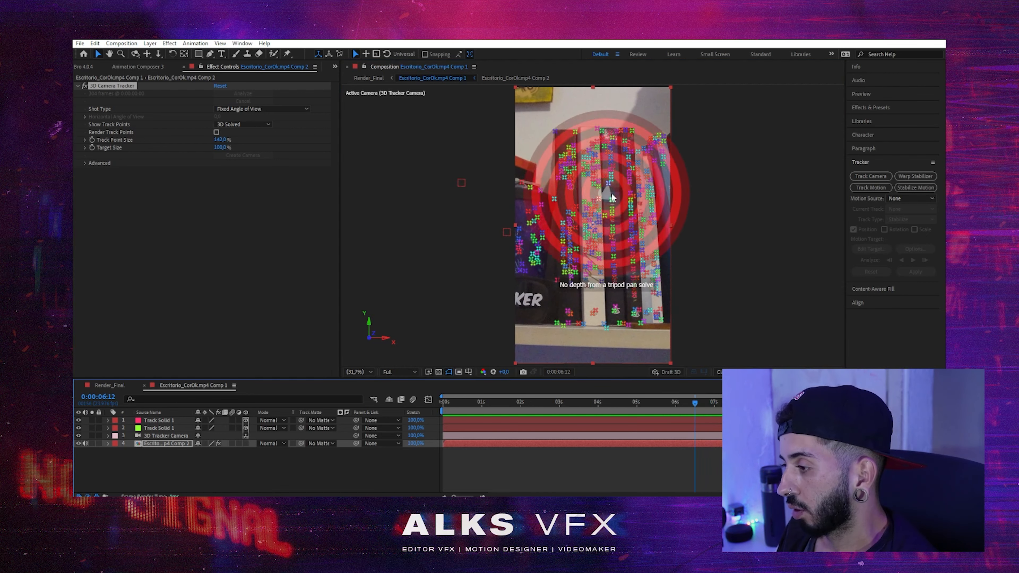
right_click(596, 165)
left_click(626, 182)
Step: At 0:00:11:14, create a solid from a track point on the orange-topped object at the end of the book row
key("space")
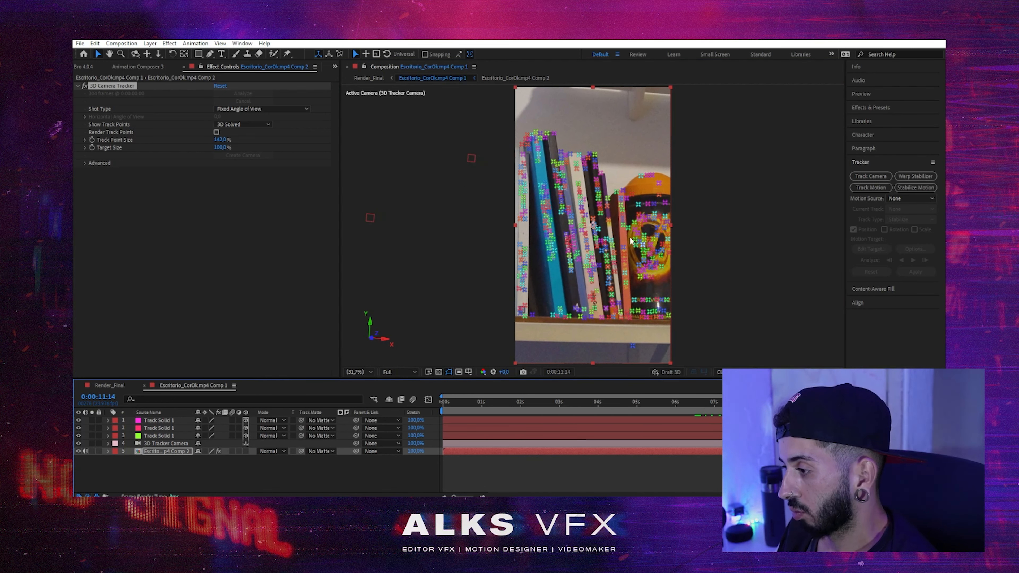
right_click(644, 237)
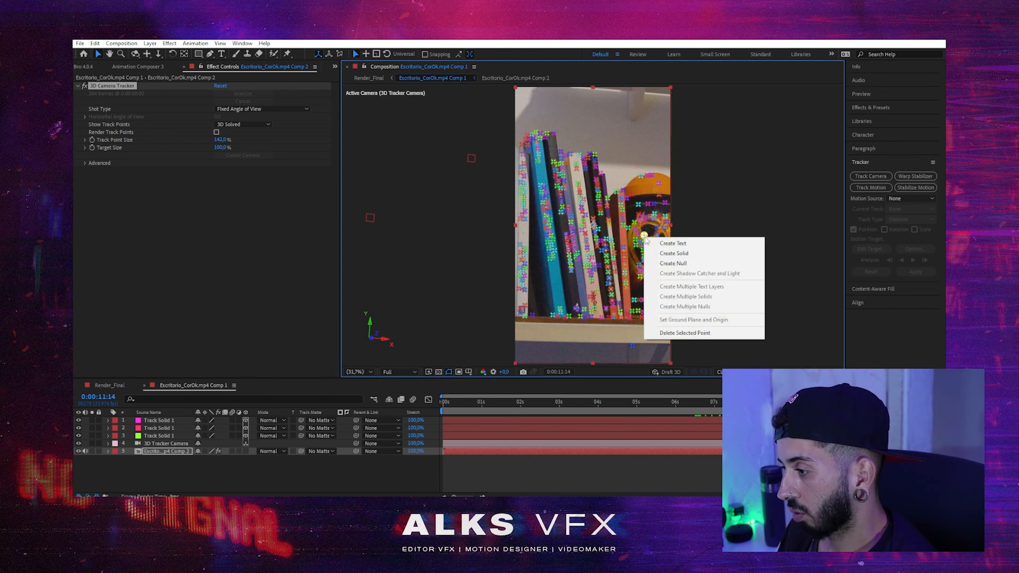
left_click(663, 253)
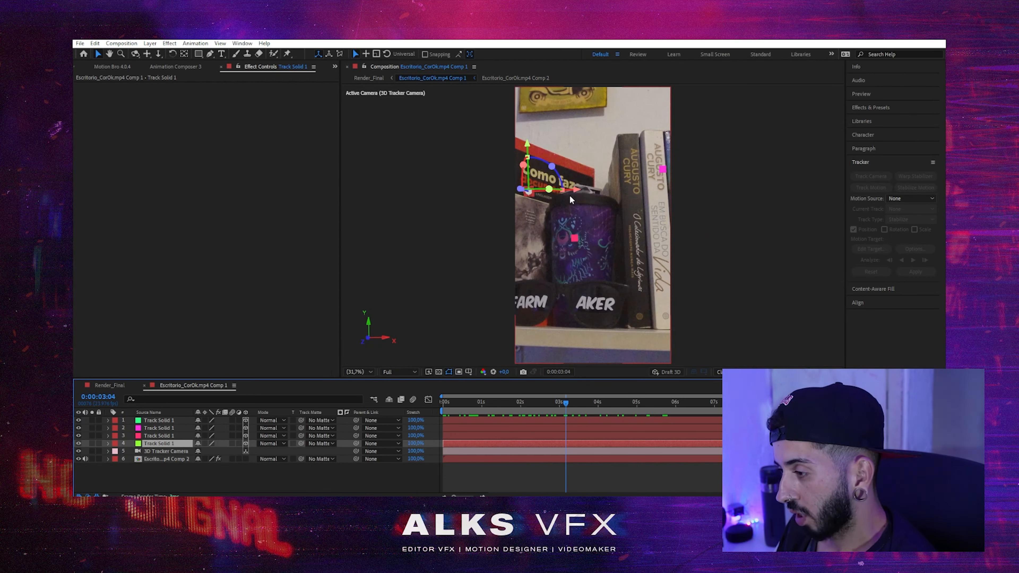
Step: At 0:00:03:04, enlarge and rotate the lime-green track solid on the red book and shift it slightly toward the tumbler
left_click(524, 170)
left_click_drag(522, 191, 484, 191)
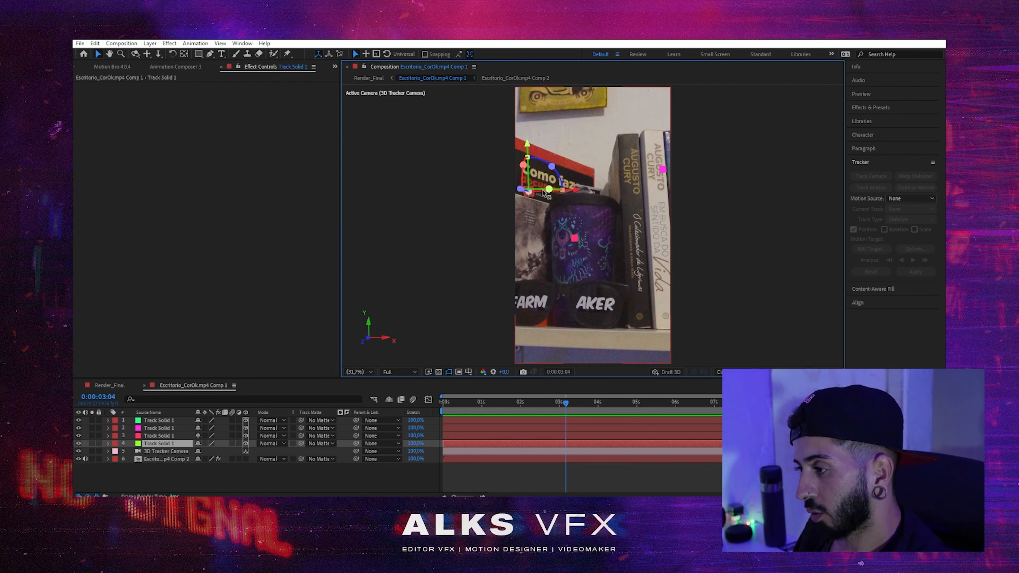
left_click_drag(521, 188, 555, 201)
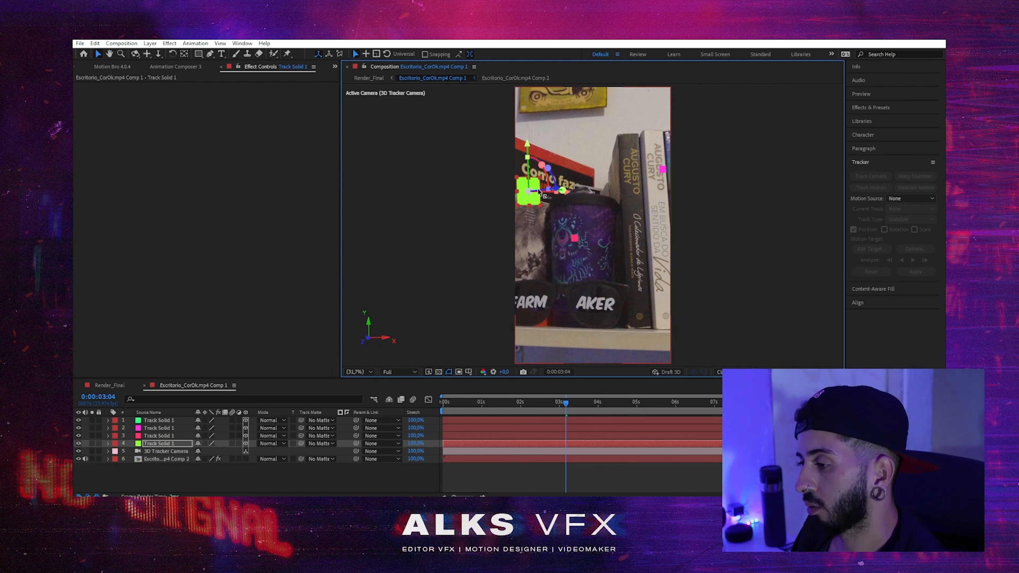
left_click_drag(559, 192, 561, 192)
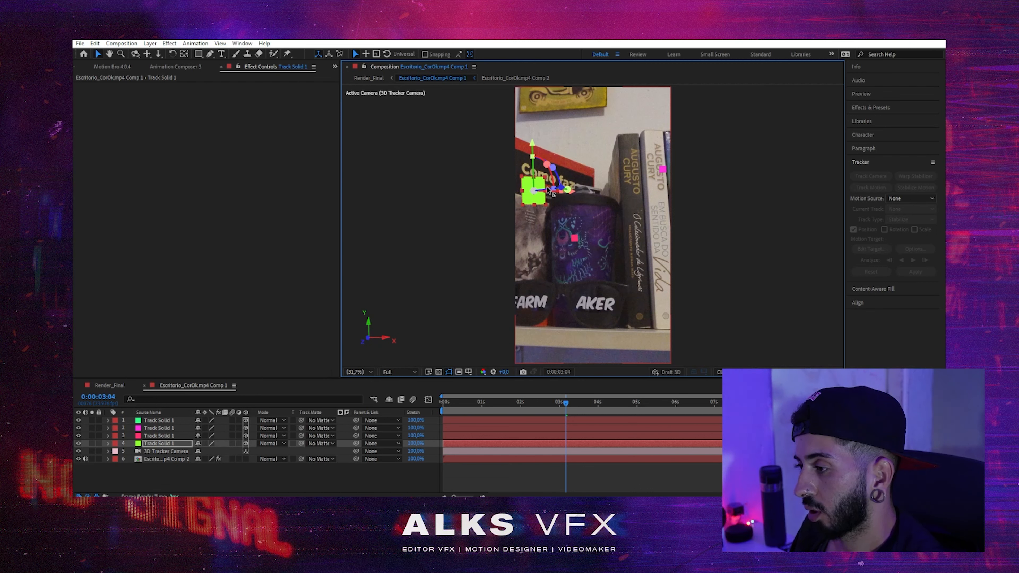
Step: Fine-tune the lime-green track solid's depth and position on the red book and play the shot from the start to check it
left_click_drag(567, 190, 560, 168)
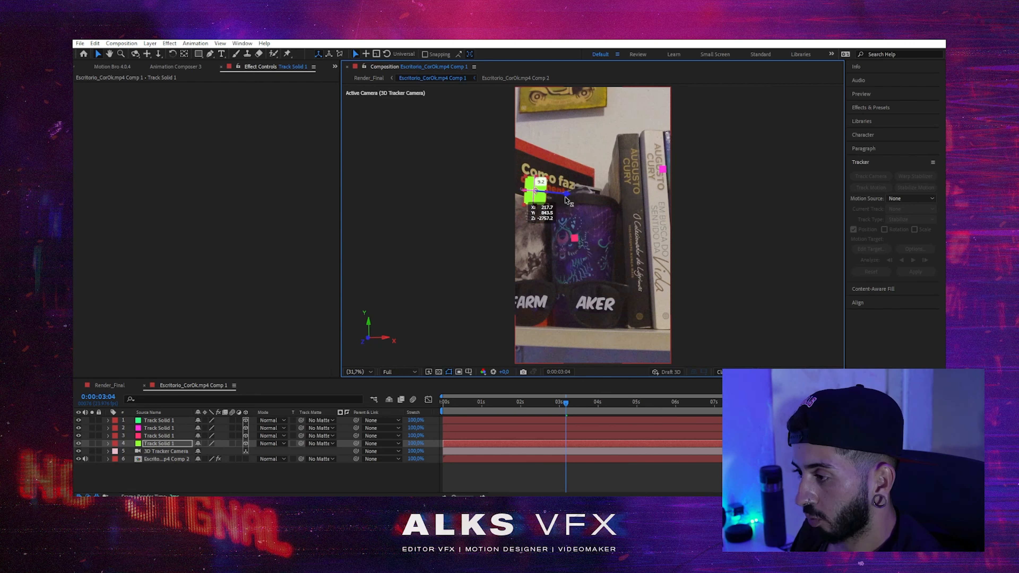
left_click_drag(538, 149, 545, 173)
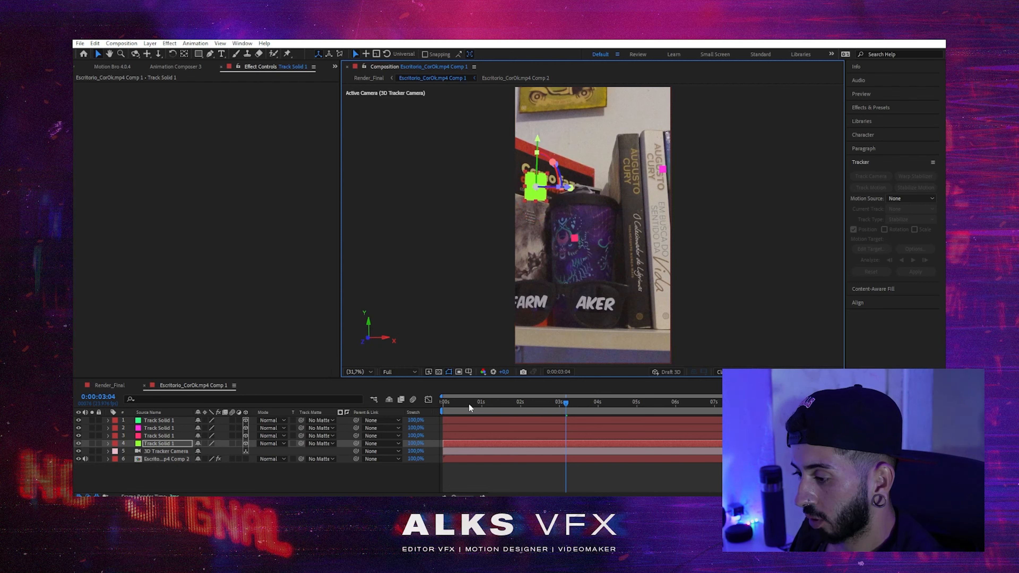
left_click_drag(468, 404, 409, 404)
key("space")
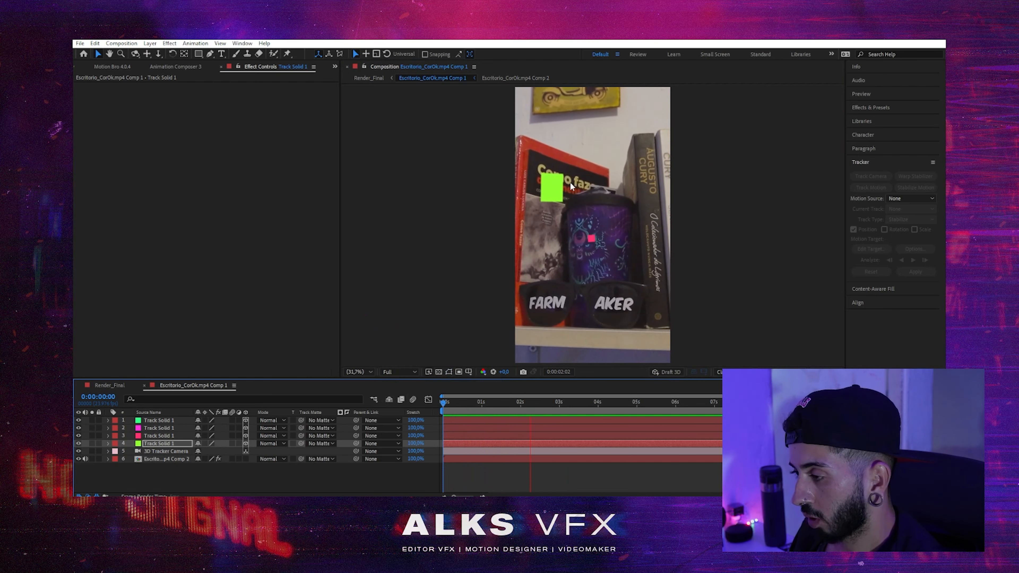
key("space")
left_click(560, 164)
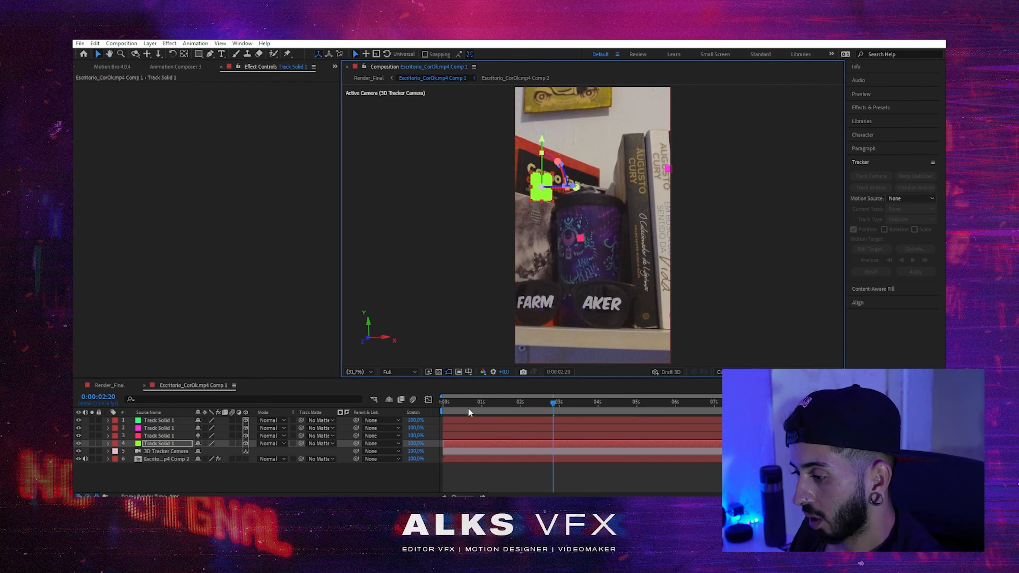
left_click_drag(466, 405, 395, 413)
key("space")
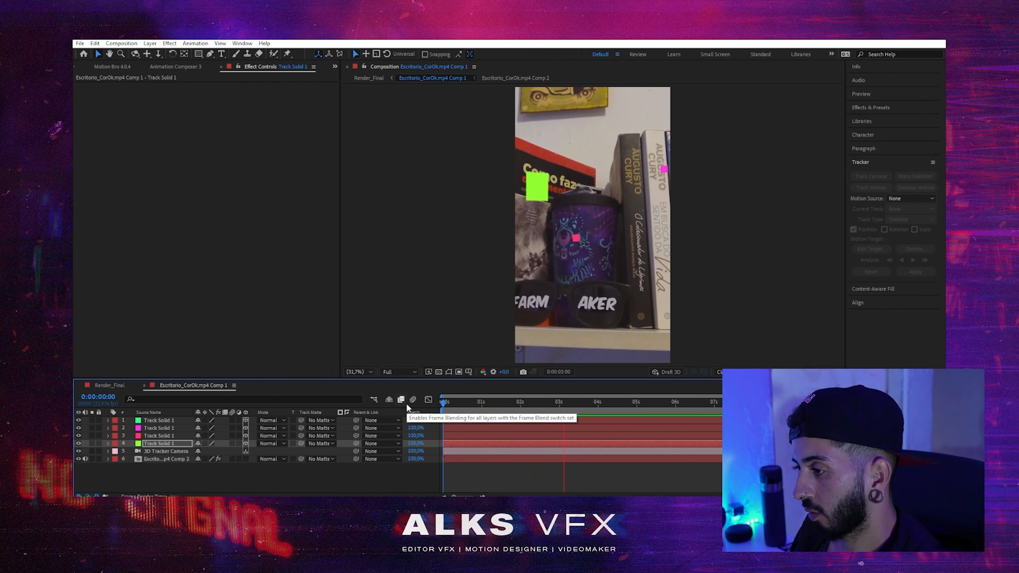
left_click_drag(490, 406, 472, 406)
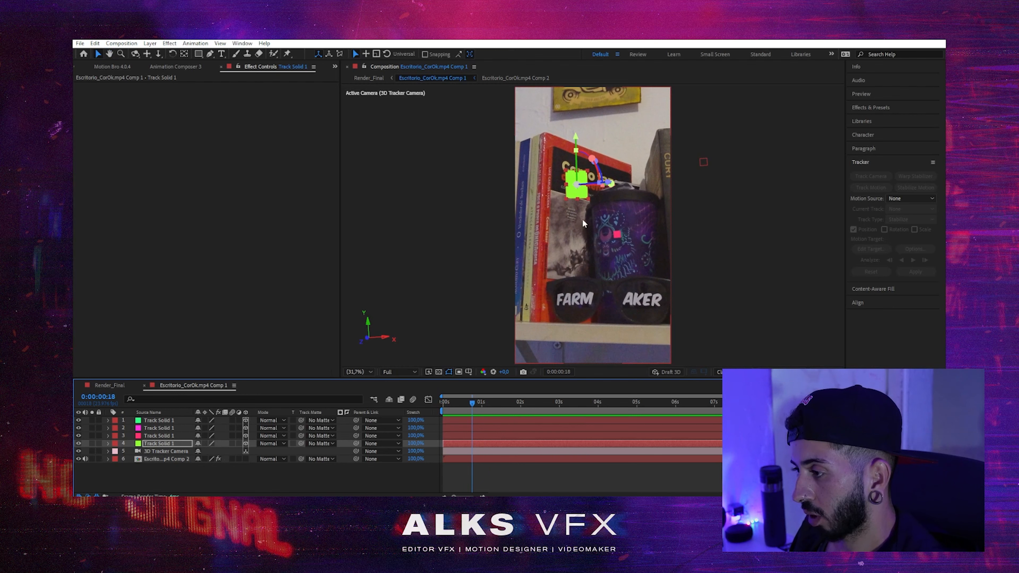
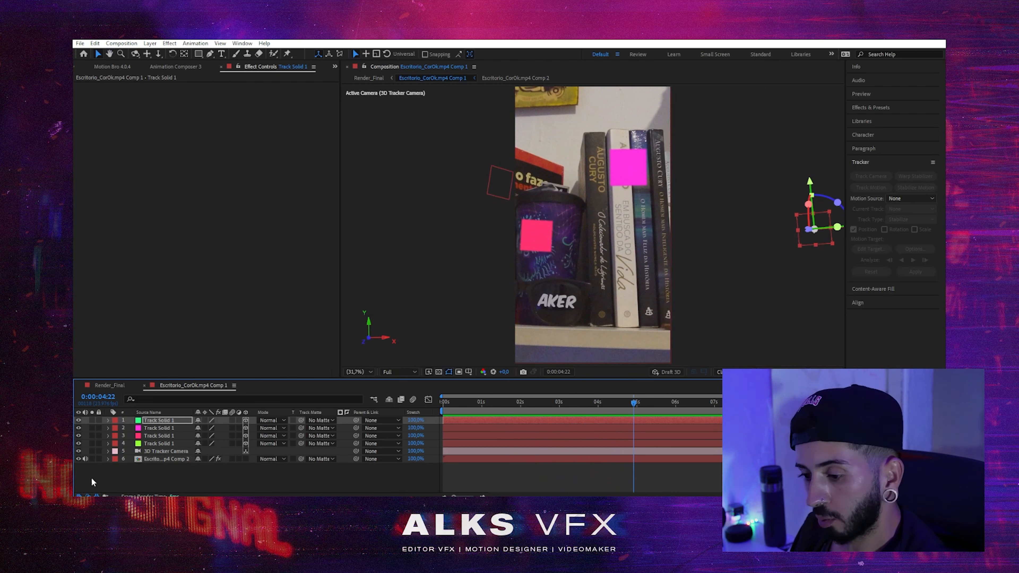
Step: Compare the tracked shot in Render_Final with Escritorio_CorOk.mp4 Comp 1, then return to the precomp at 0:00:01:17
left_click(105, 384)
left_click(635, 402)
left_click(617, 402)
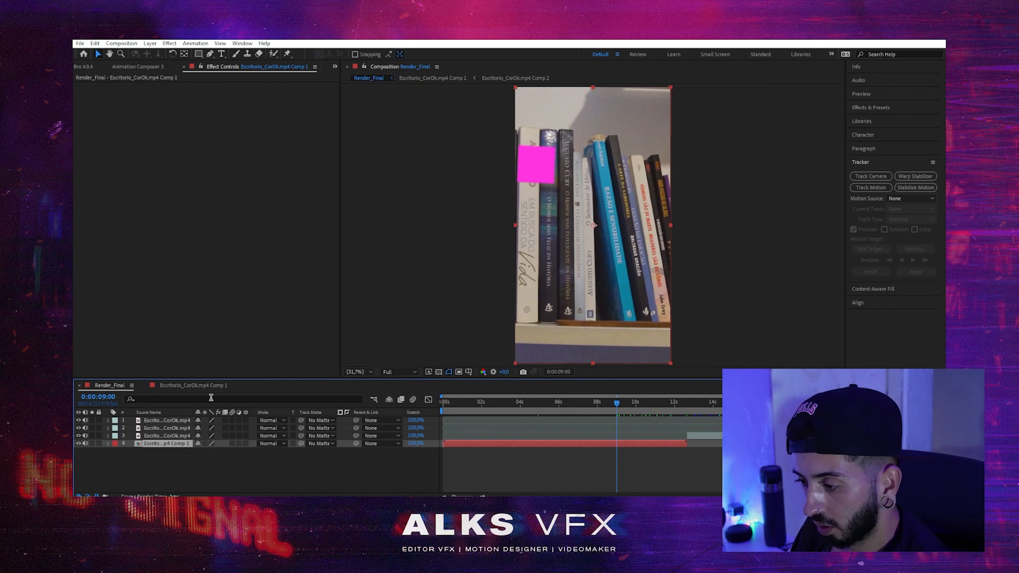
left_click(183, 386)
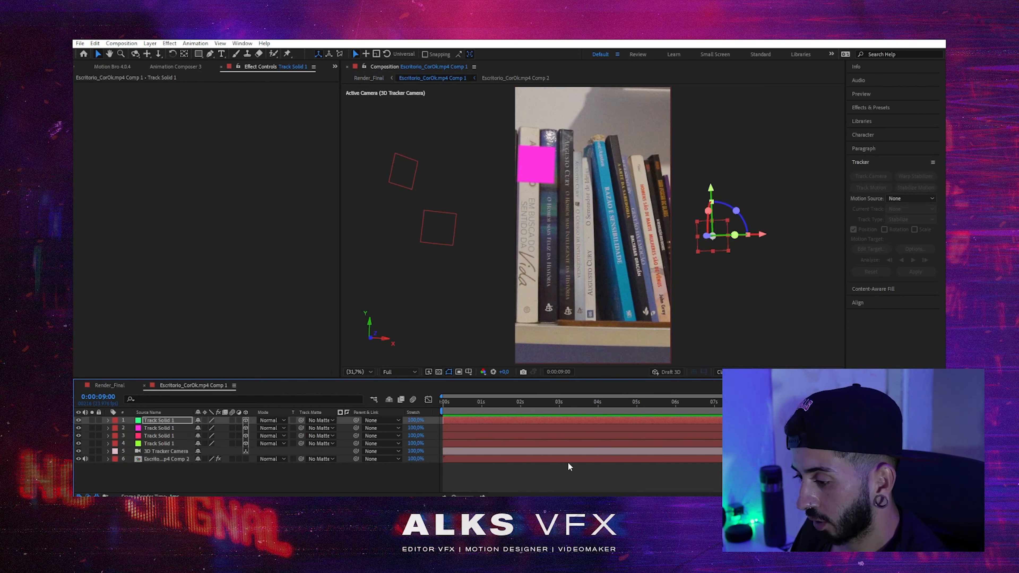
left_click(121, 386)
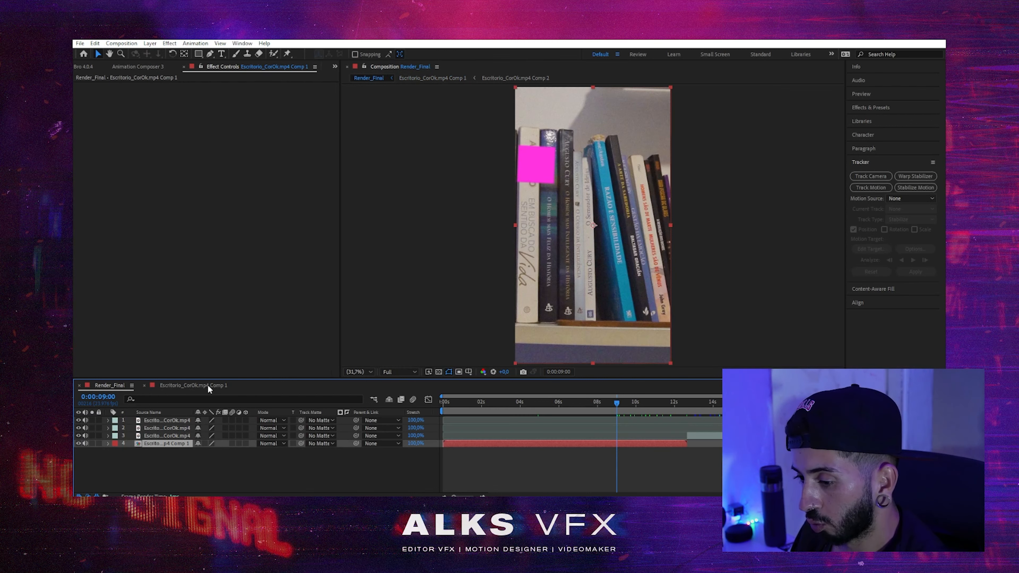
left_click(176, 385)
left_click_drag(451, 402, 509, 402)
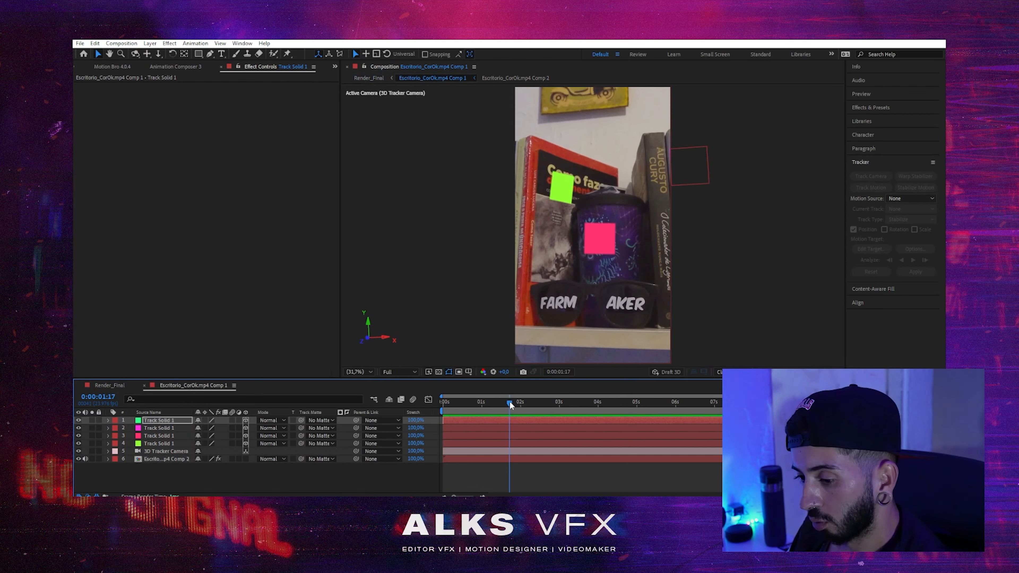
Step: Inspect the 3D Camera Tracker on the Escritorio_CorOk.mp4 Comp 2 layer and review the solids across the shot up to 0:00:04:04
left_click(157, 459)
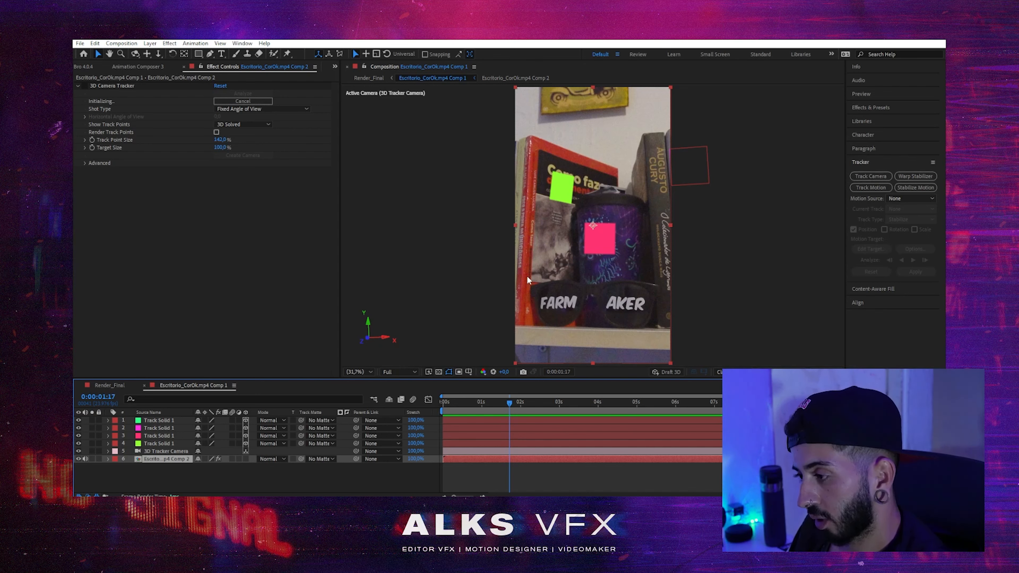
left_click_drag(460, 402, 400, 427)
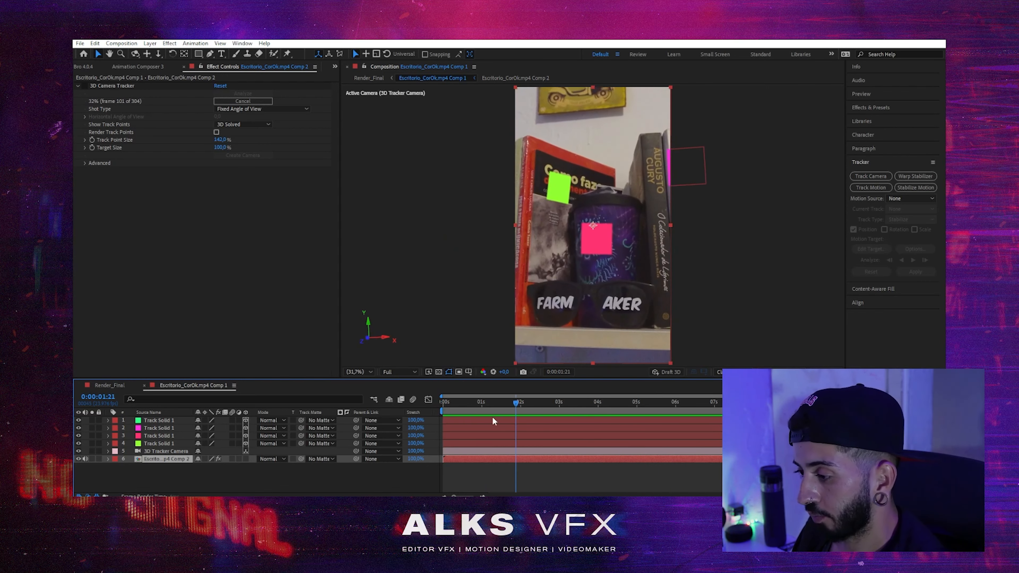
left_click_drag(797, 403, 599, 455)
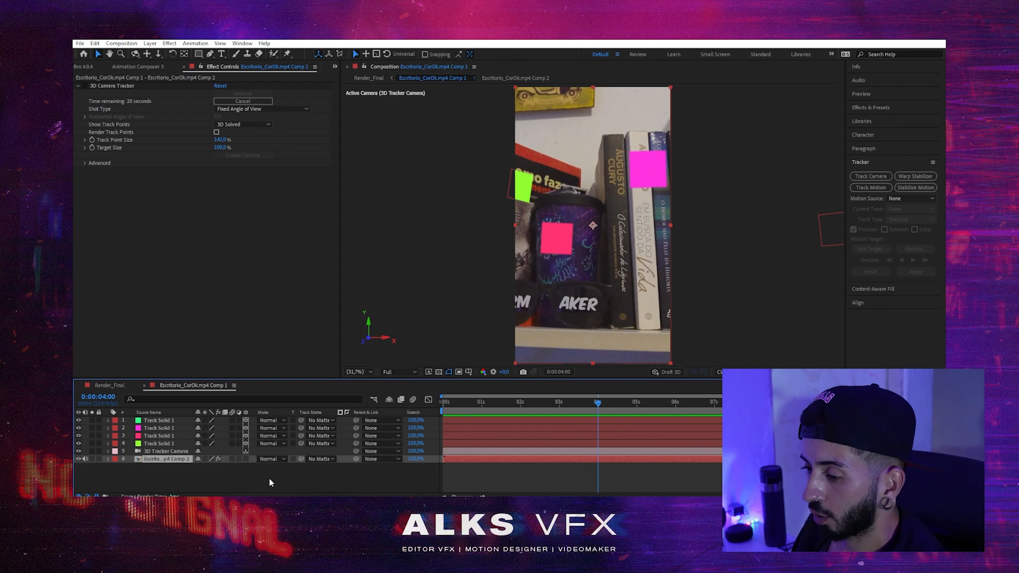
left_click_drag(574, 401, 595, 452)
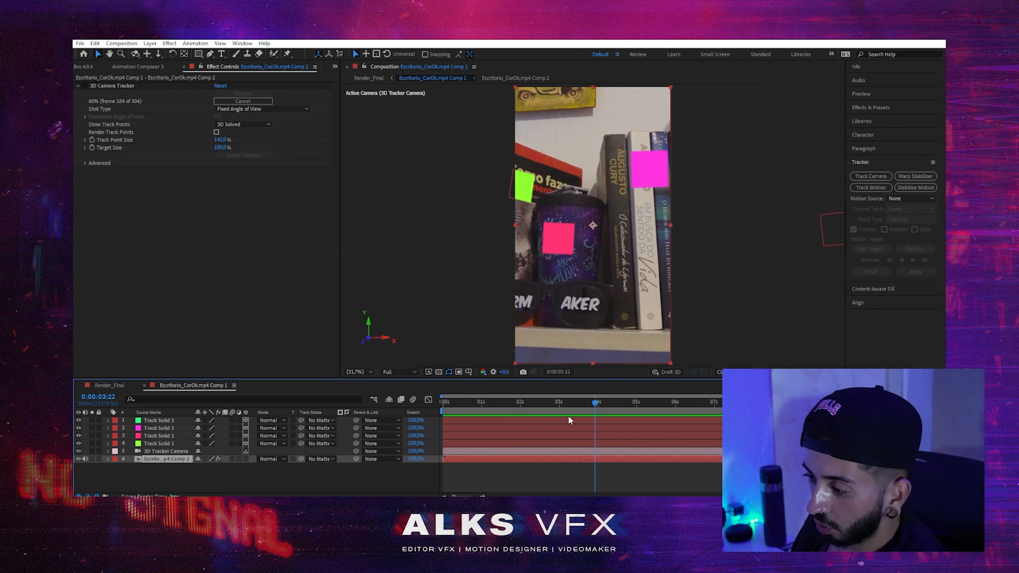
key("space")
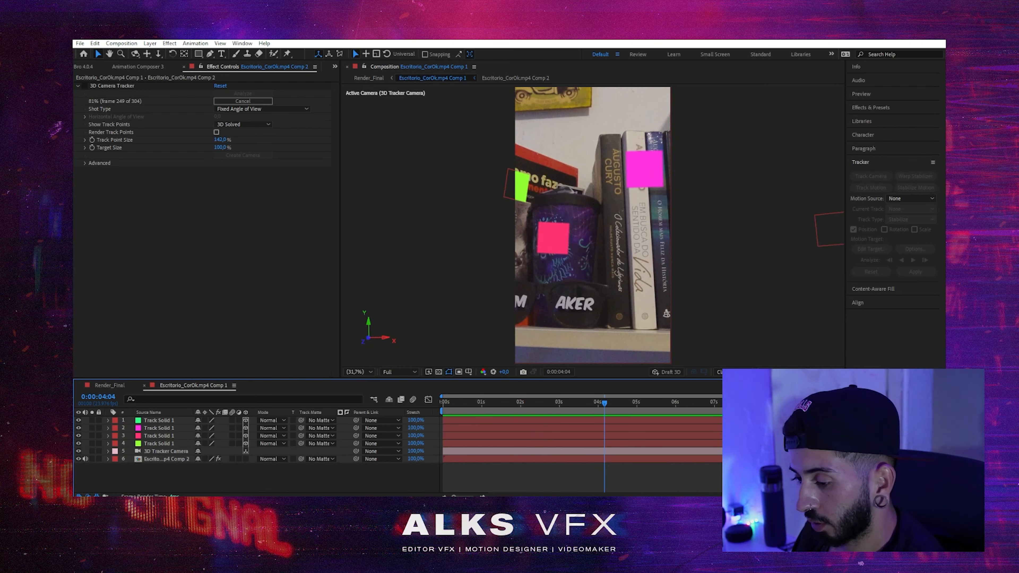
Step: Switch to File Explorer and open the Hud folder inside OVERLAYS
key("super+e")
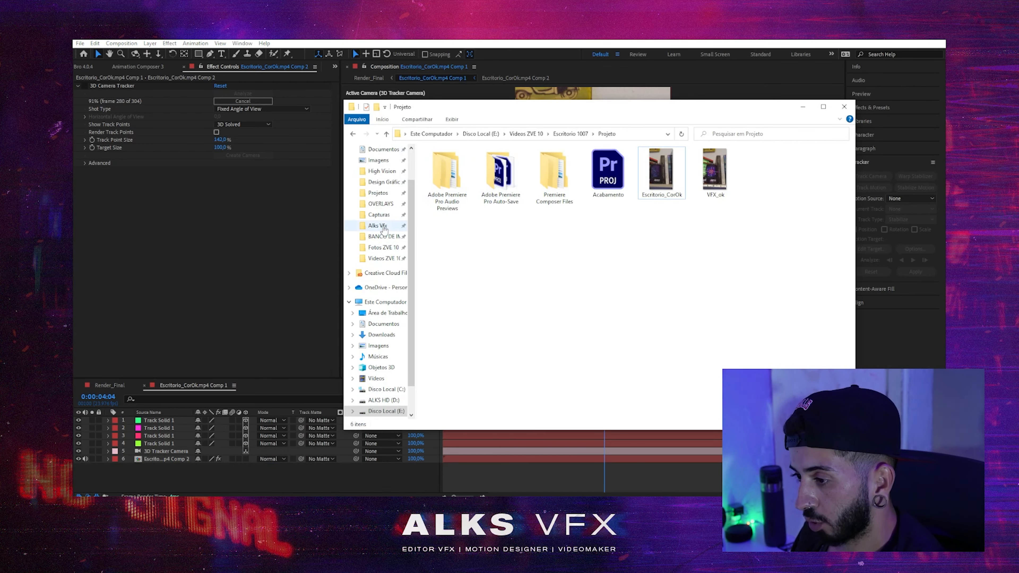
left_click(380, 203)
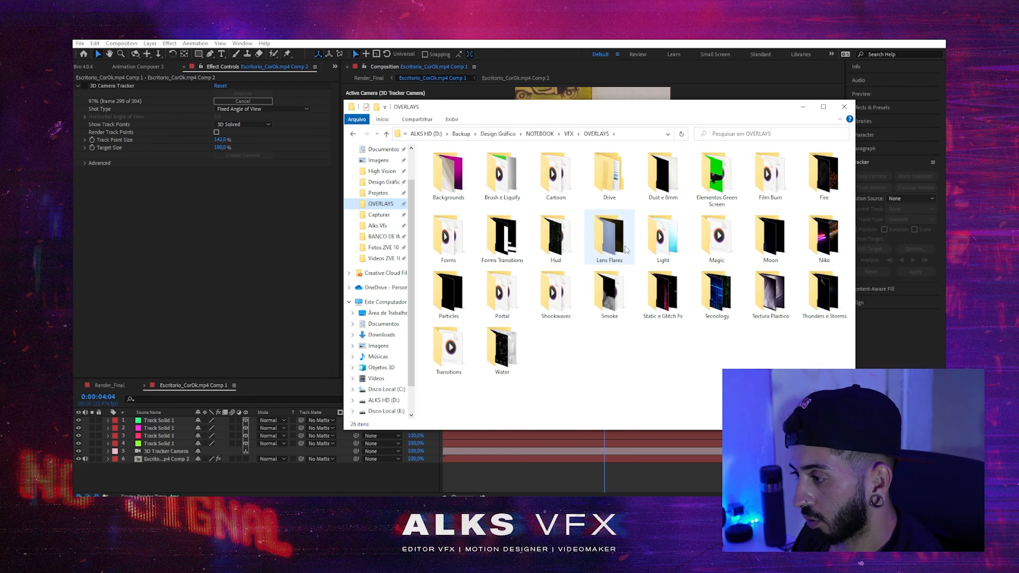
left_click(271, 474)
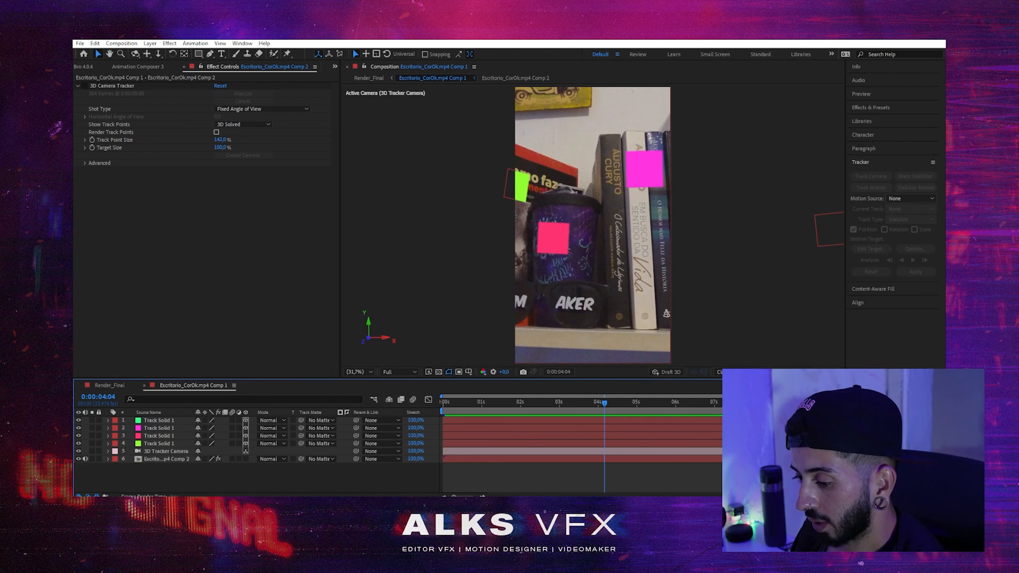
key("alt+Tab")
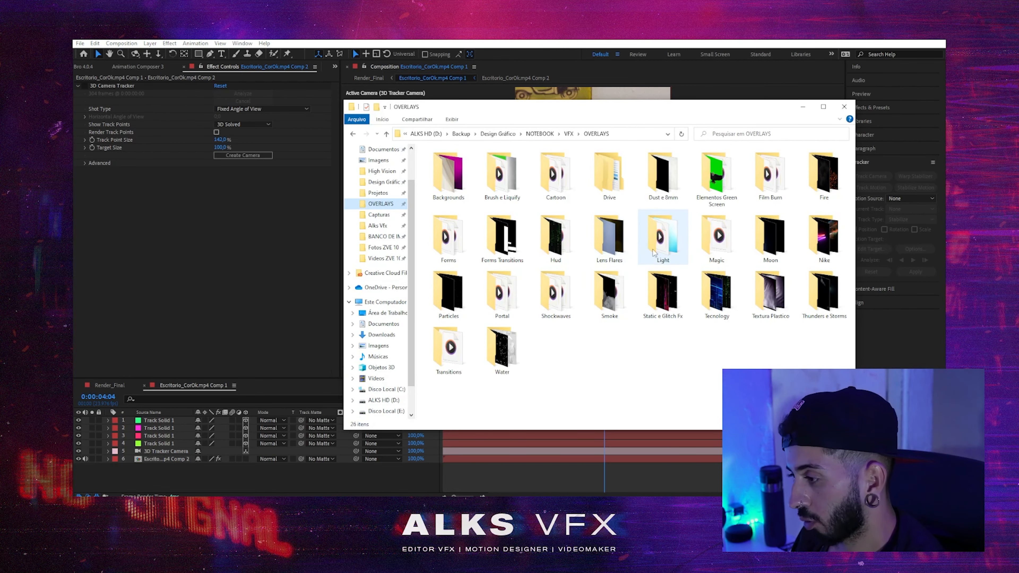
double_click(555, 237)
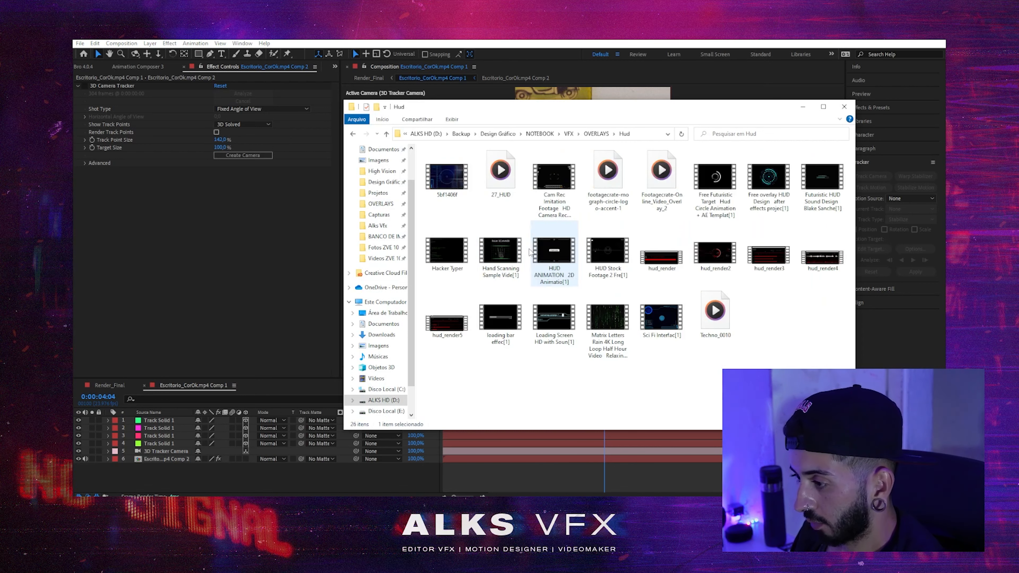
Step: Import the Hacker Typer video from the Hud folder into the After Effects project
left_click_drag(447, 253, 166, 262)
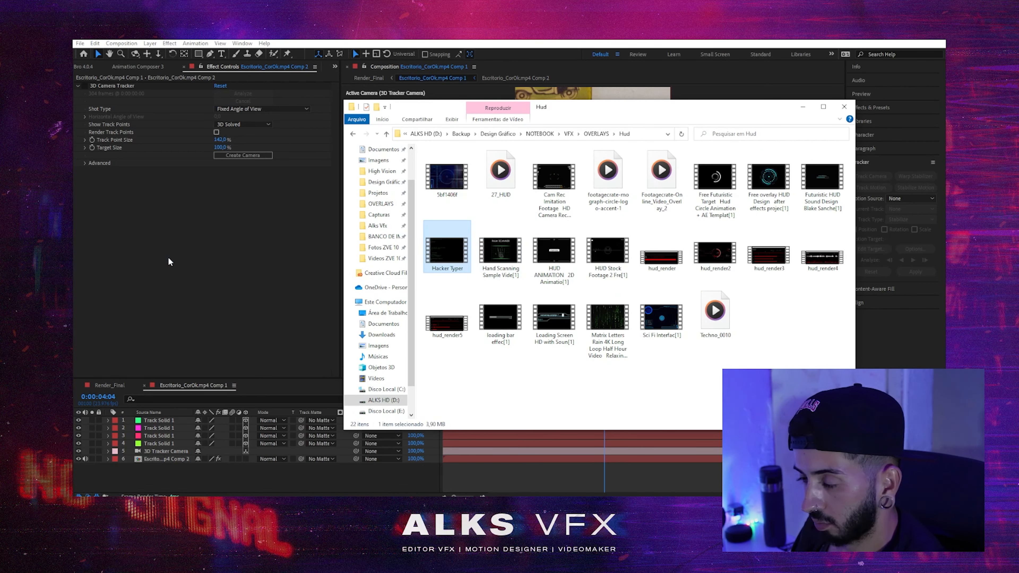
left_click(142, 206)
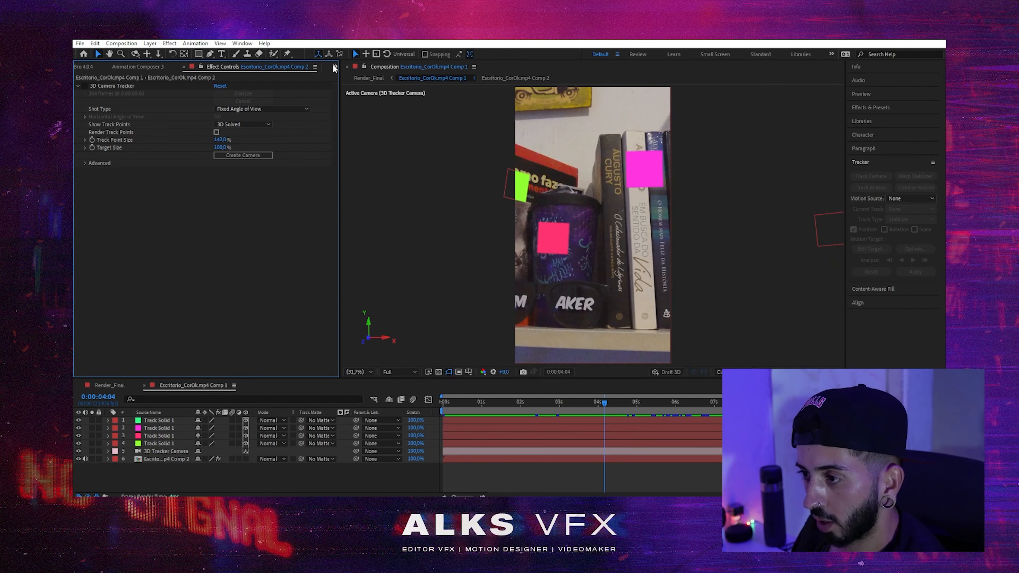
left_click(335, 66)
left_click(367, 78)
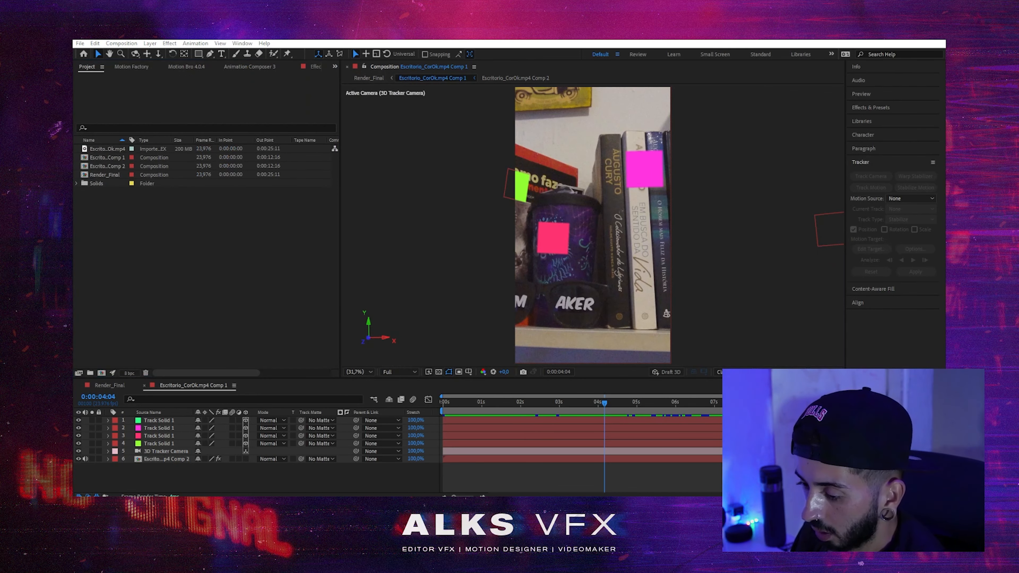
key("alt+Tab")
left_click_drag(447, 254, 142, 284)
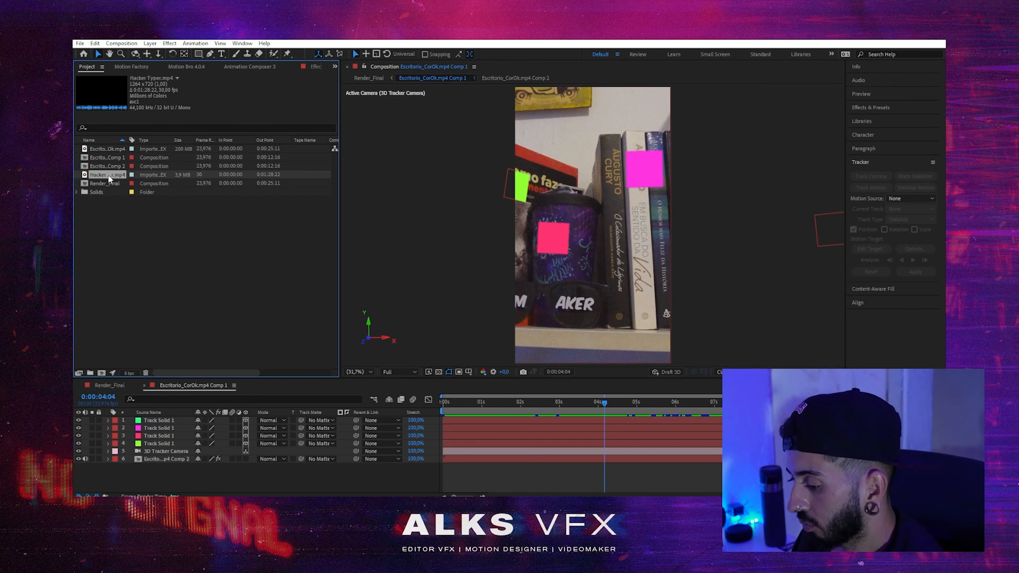
Step: Add Hacker Typer.mp4 as the top layer of Escritorio_CorOk.mp4 Comp 1 and hide the four track solids
left_click_drag(108, 175, 185, 420)
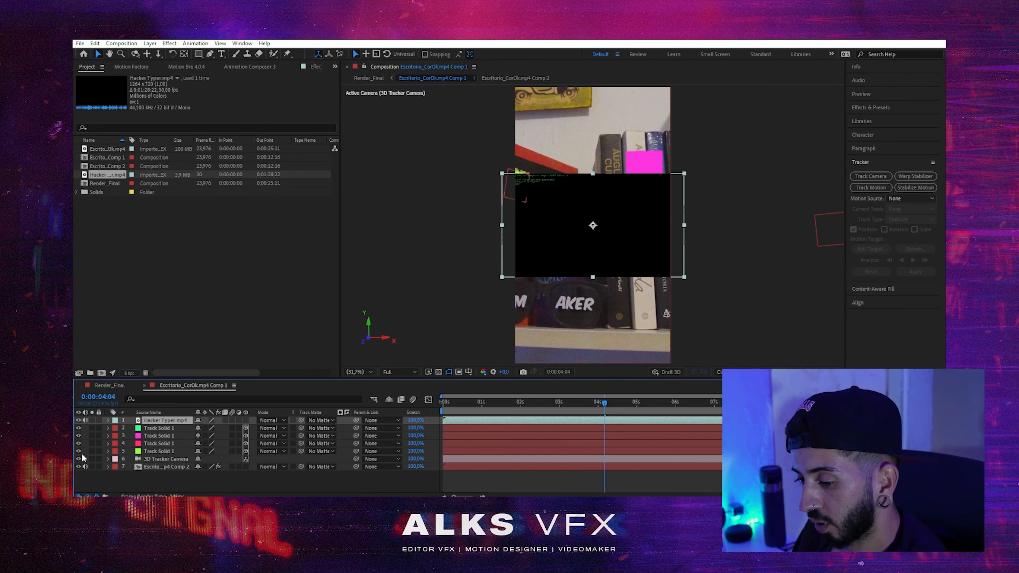
left_click(157, 451)
left_click(161, 420, "shift")
left_click(161, 421, "ctrl")
mouse_move(78, 454)
left_mouse_down()
mouse_move(78, 427)
mouse_move(81, 450)
left_mouse_up()
left_click(134, 476)
left_click(616, 203)
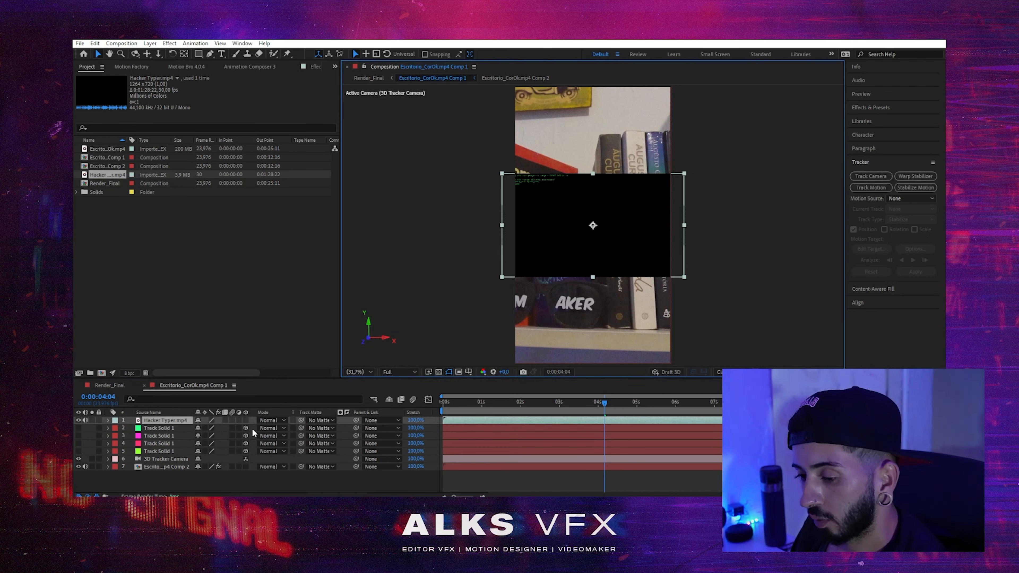
Step: Enlarge the Hacker Typer layer slightly and reposition it over the tumbler and books, previewing the shot from the start
mouse_move(684, 173)
left_mouse_down()
mouse_move(661, 179)
mouse_move(681, 169)
left_mouse_up()
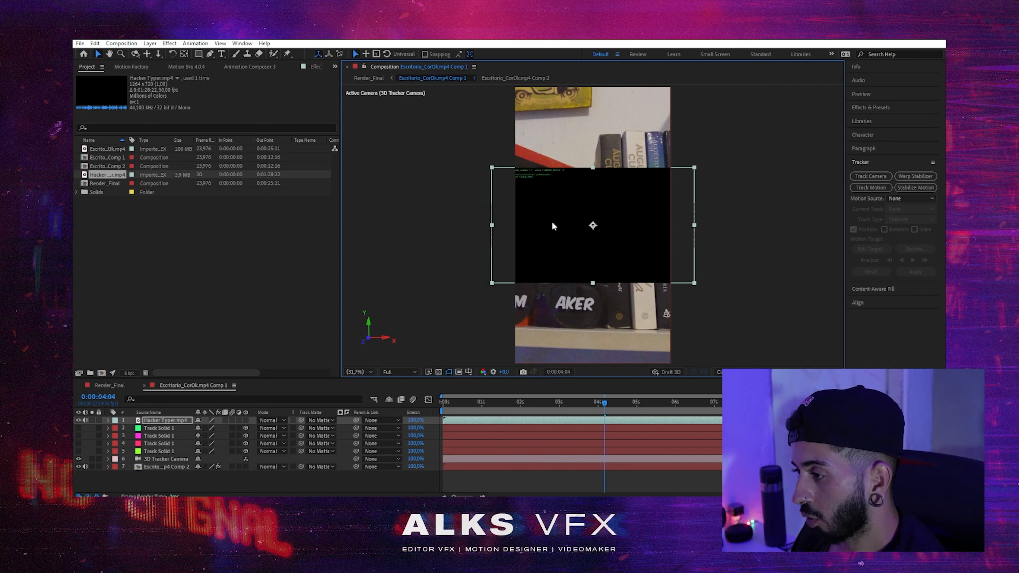
left_click_drag(560, 215, 616, 216)
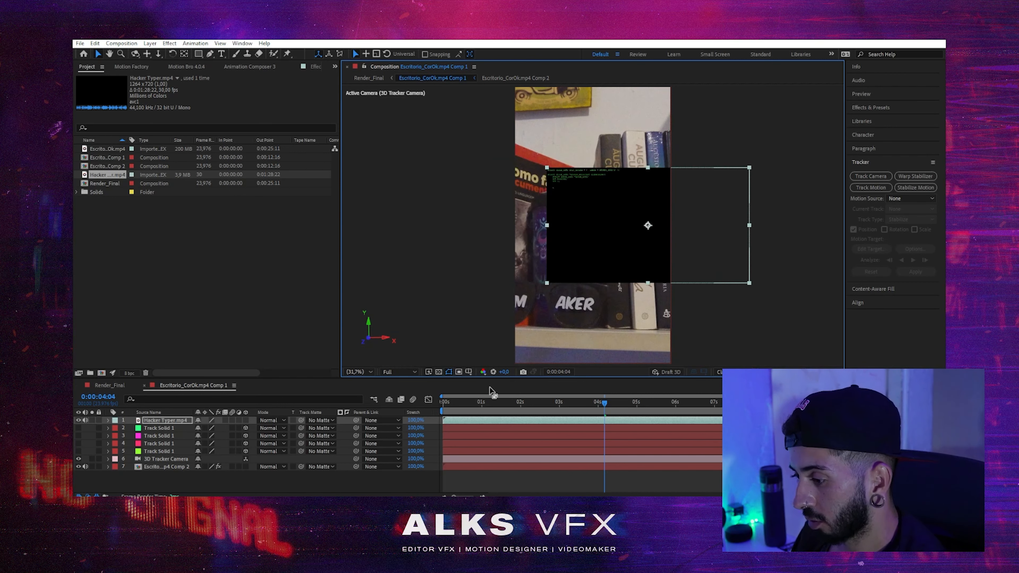
key("Home")
key("space")
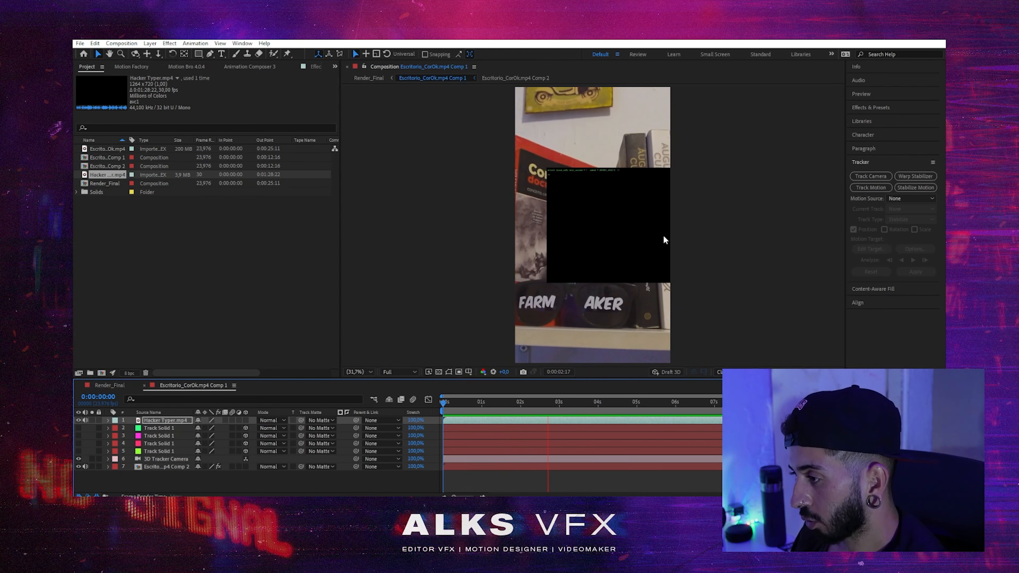
key("space")
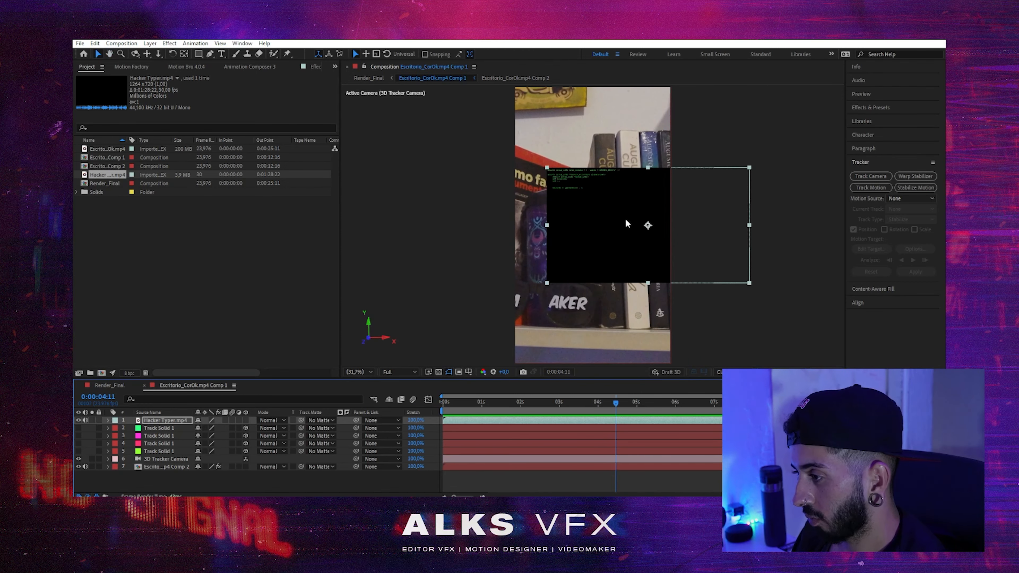
left_click_drag(630, 240, 606, 240)
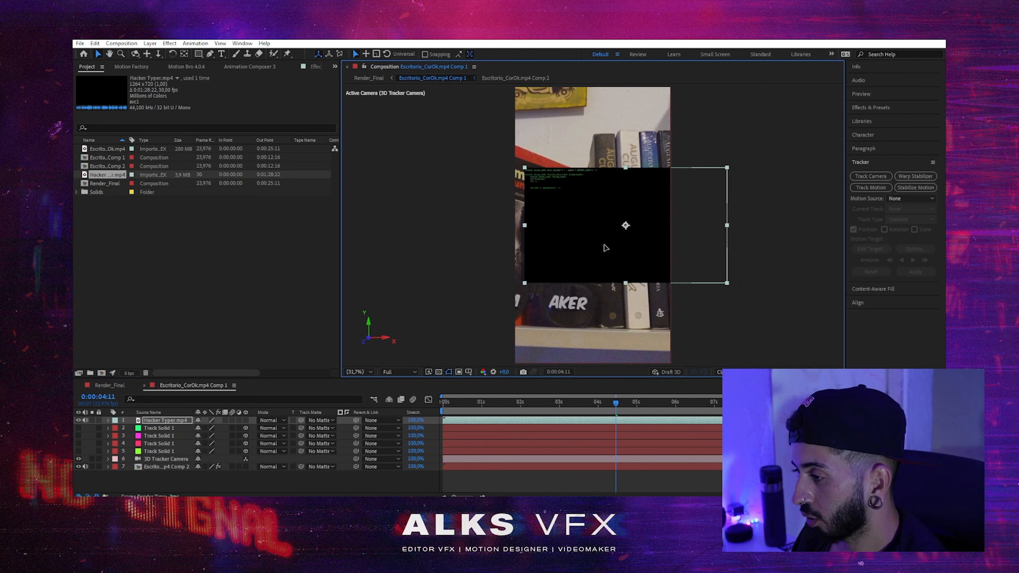
Step: Set the Hacker Typer layer's blending mode to Add so its black background drops out
left_click(283, 420)
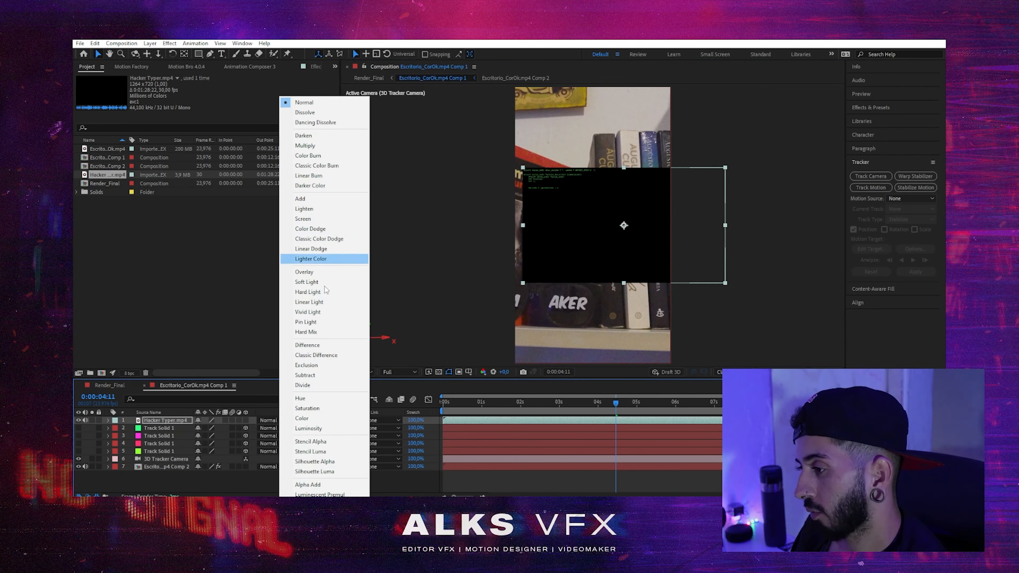
left_click(218, 495)
left_click(173, 418)
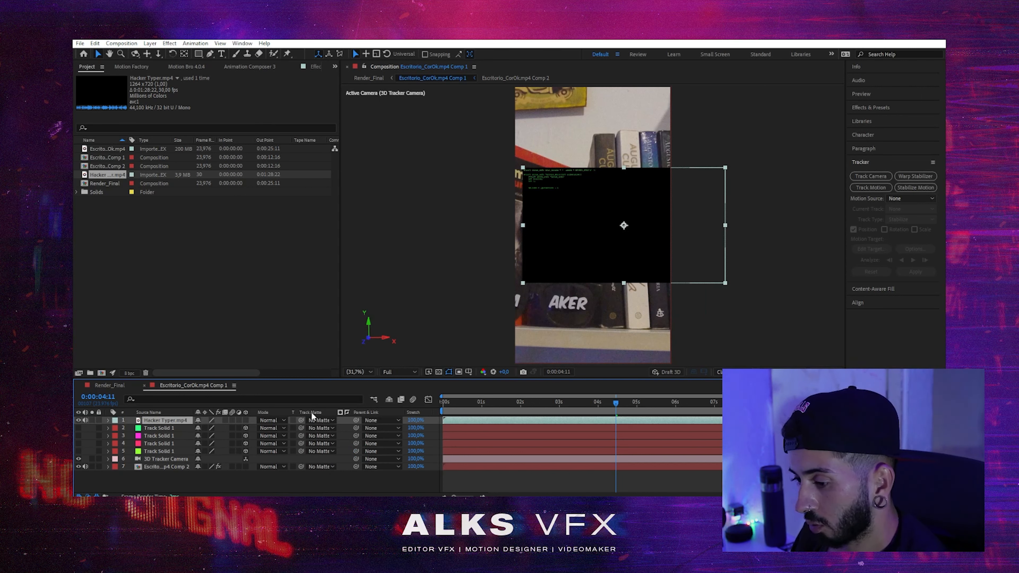
left_click(265, 421)
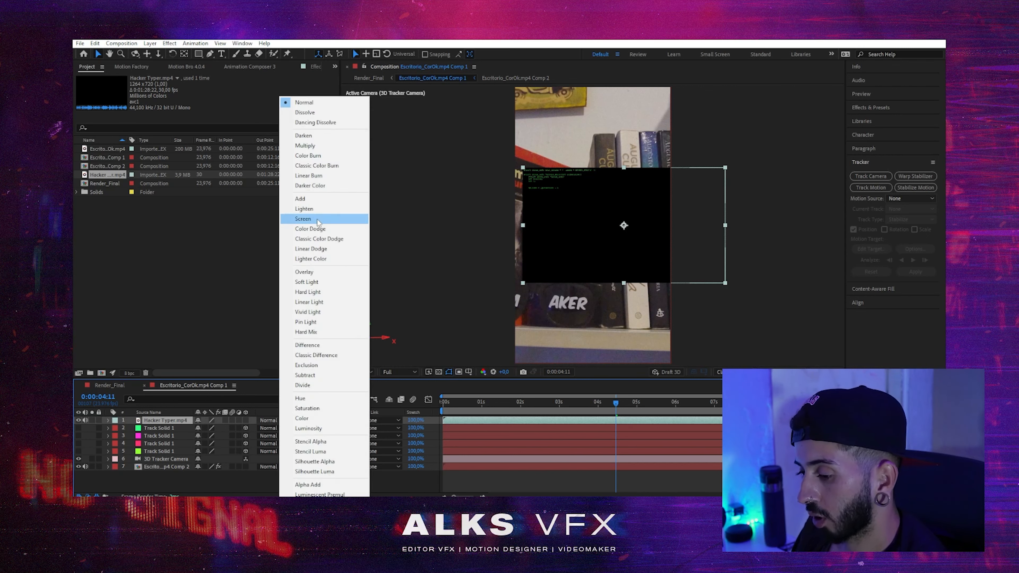
left_click(309, 198)
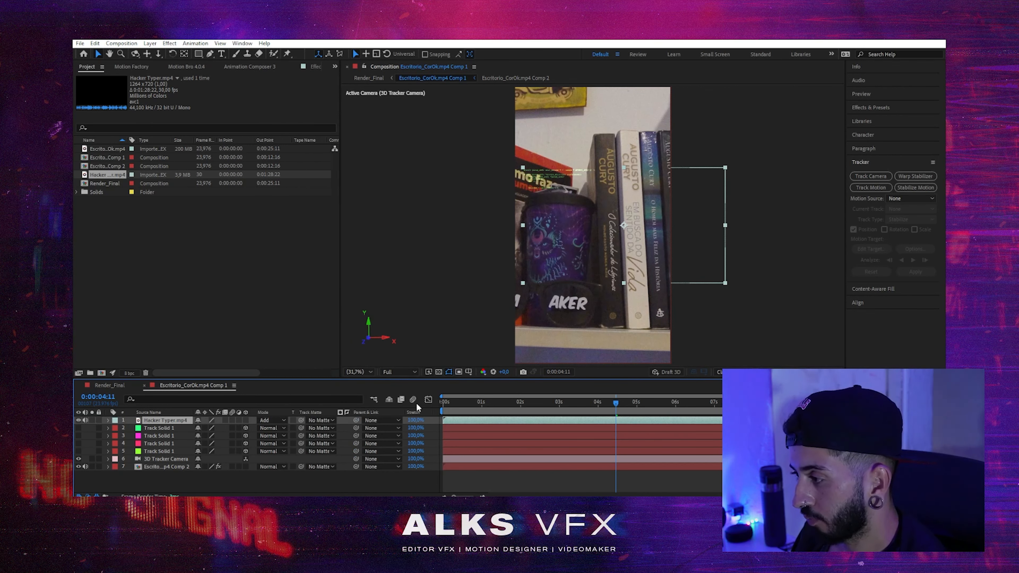
Step: Try the Screen and Lighten blending modes on the Hacker Typer layer, and restore Add
left_click(282, 421)
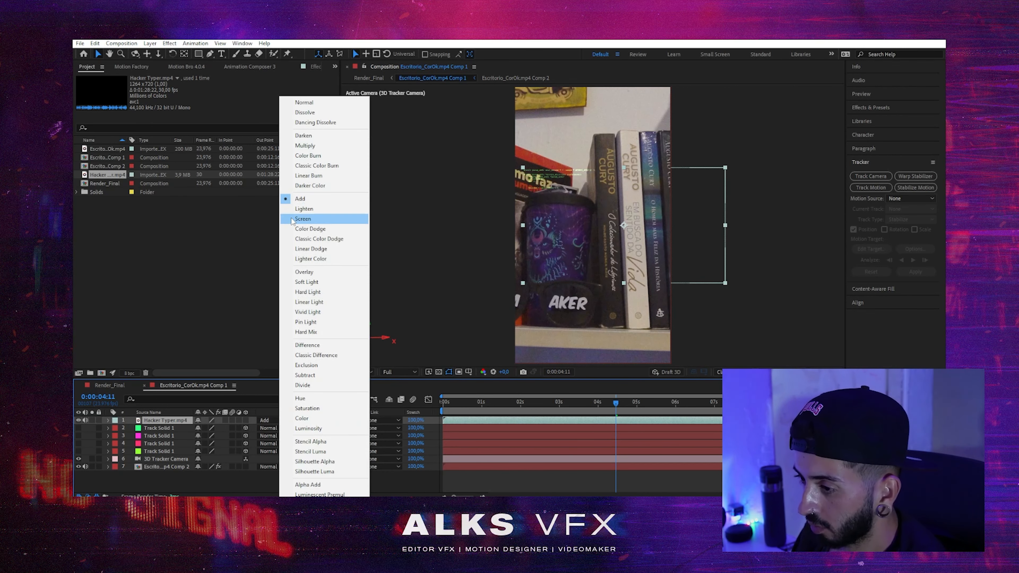
left_click(307, 218)
left_click(275, 421)
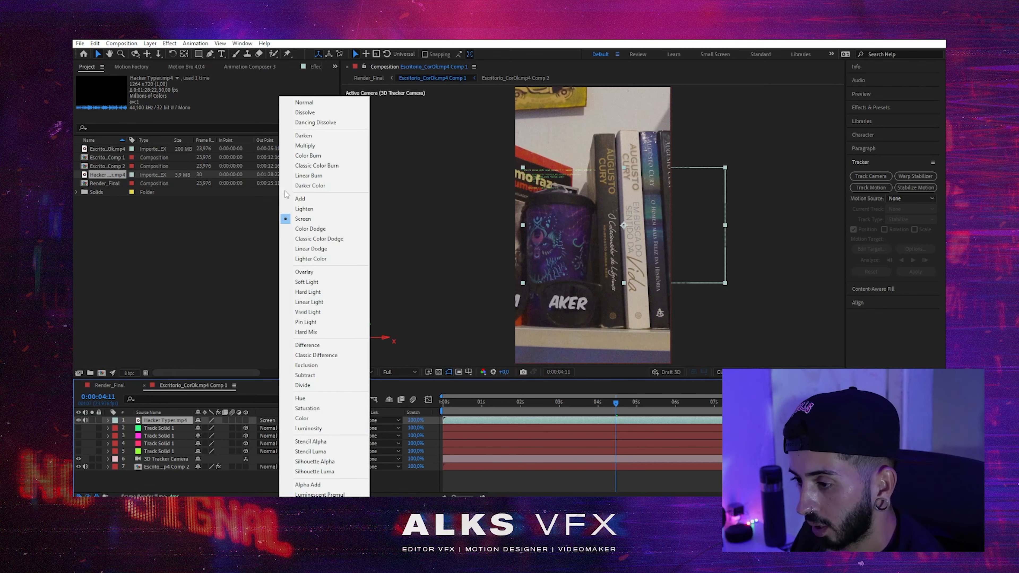
left_click(294, 209)
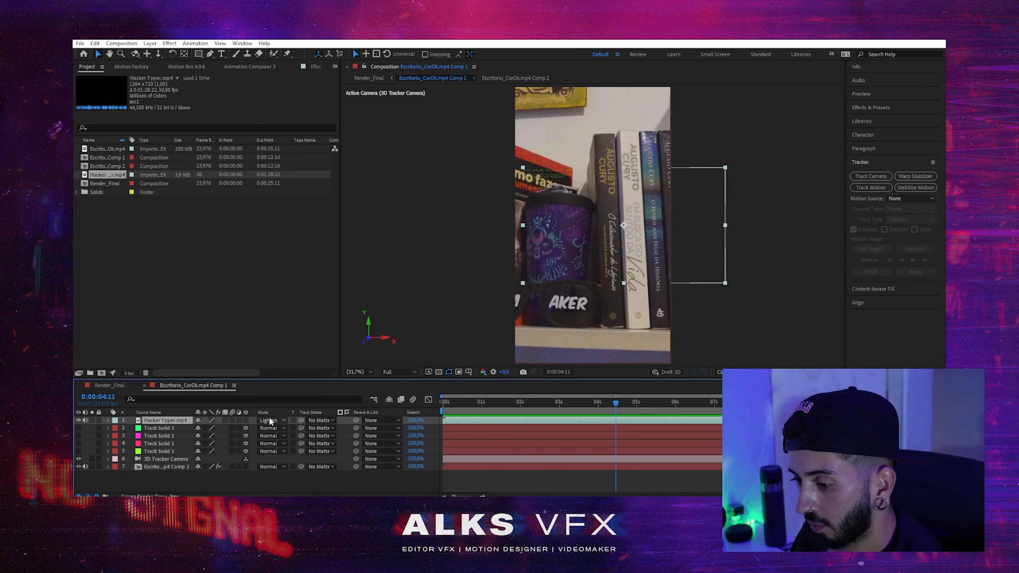
left_click(267, 419)
left_click(301, 199)
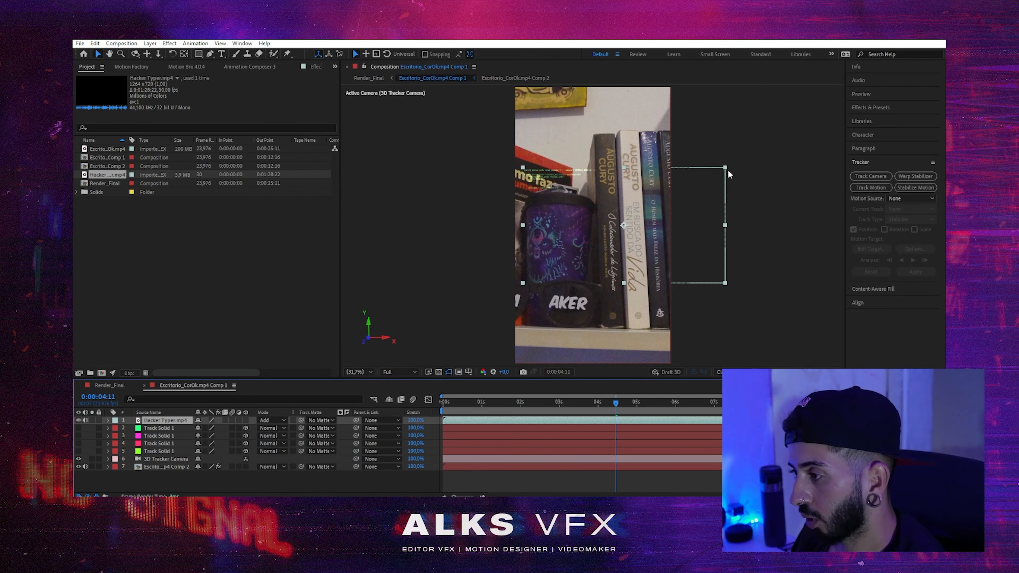
Step: Enlarge the Hacker Typer layer and reposition it over the tumbler and books, checking the shot from the start to 0:00:02:17
left_click_drag(725, 169, 747, 145)
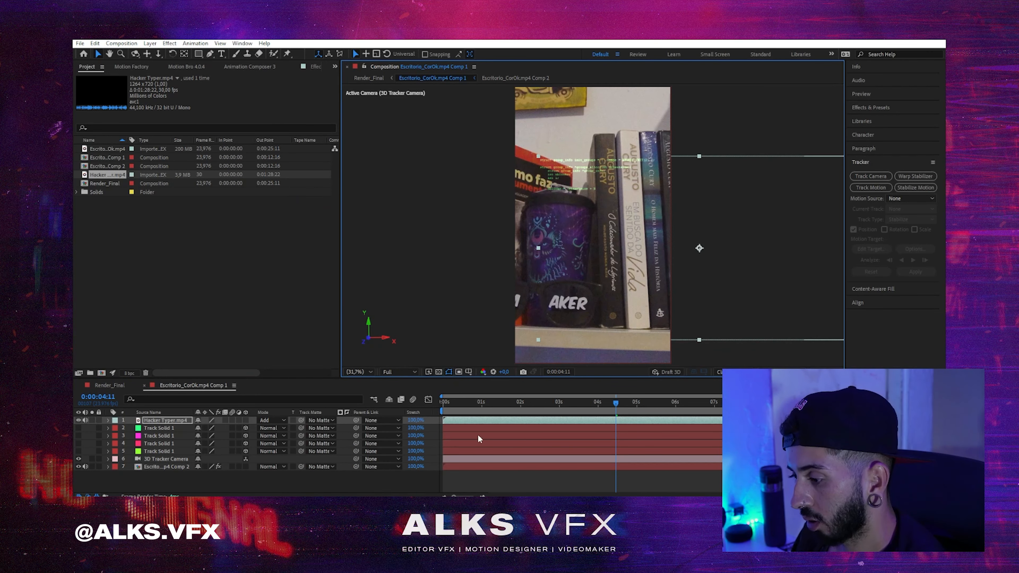
left_click(444, 404)
left_click(683, 216)
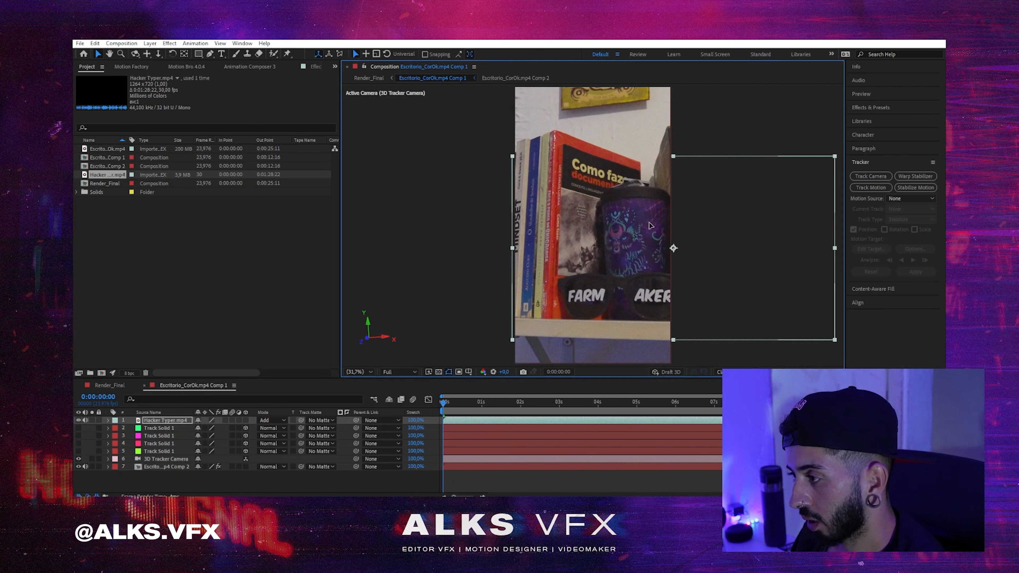
left_click_drag(528, 225, 599, 216)
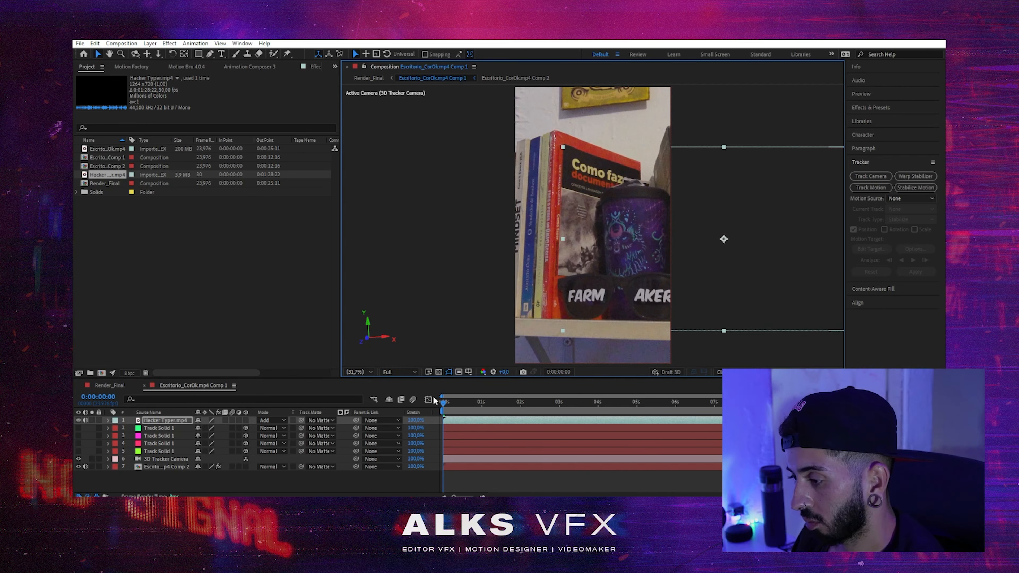
left_click_drag(449, 403, 548, 405)
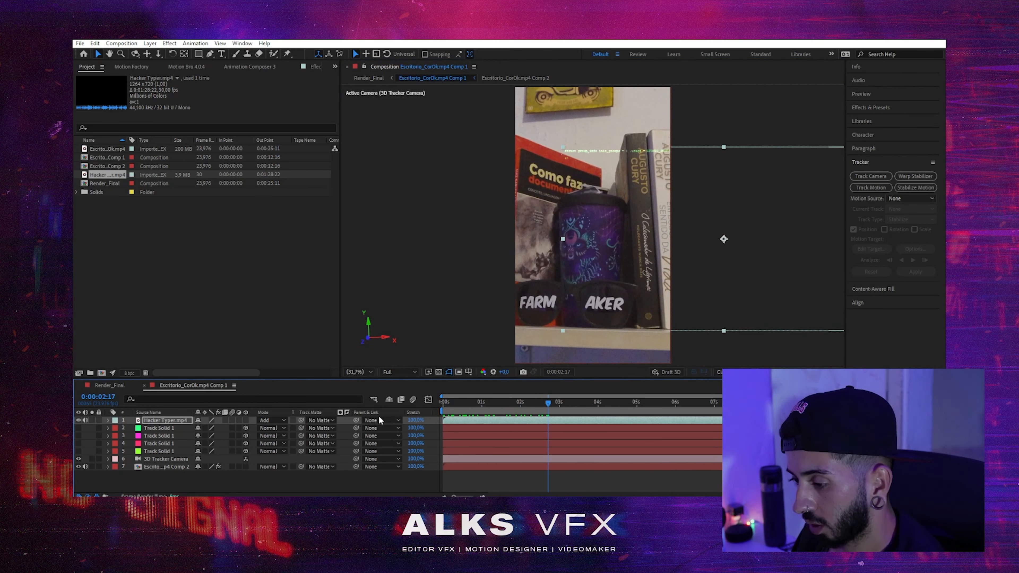
Step: Examine the Hacker Typer layer's Time Stretch settings, its time commands and the timeline's Stretch column option
left_click(421, 420)
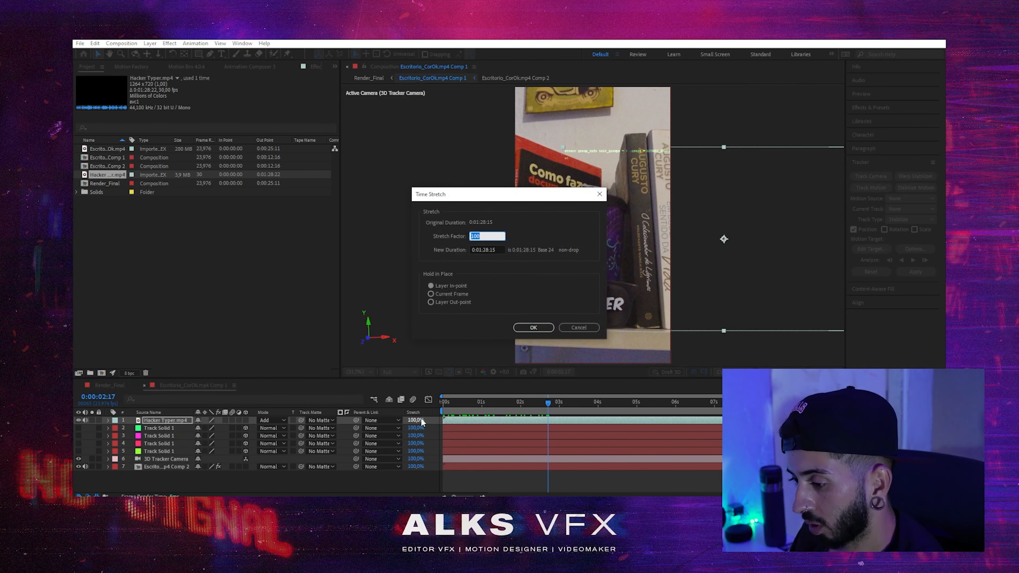
key("Escape")
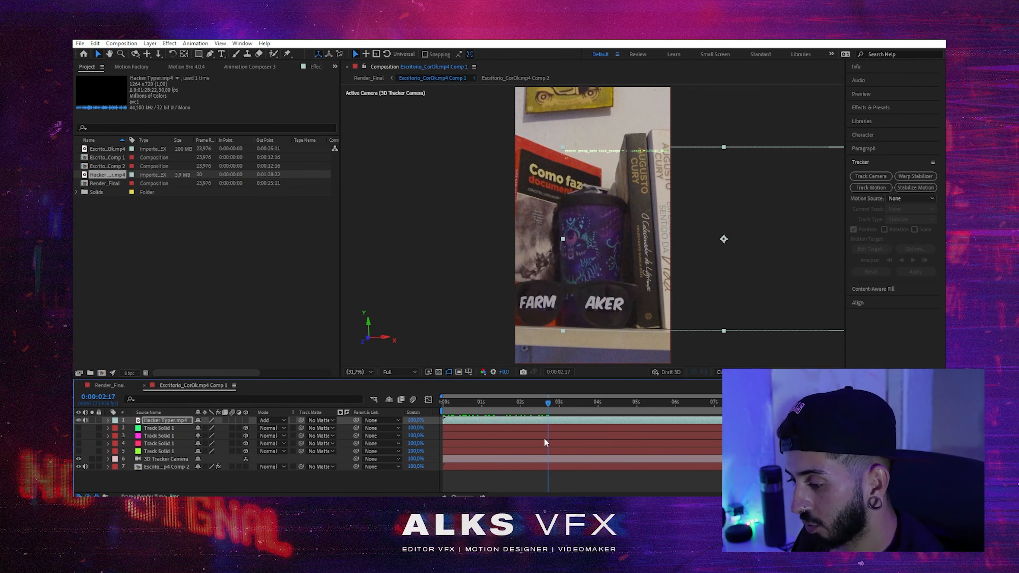
right_click(460, 420)
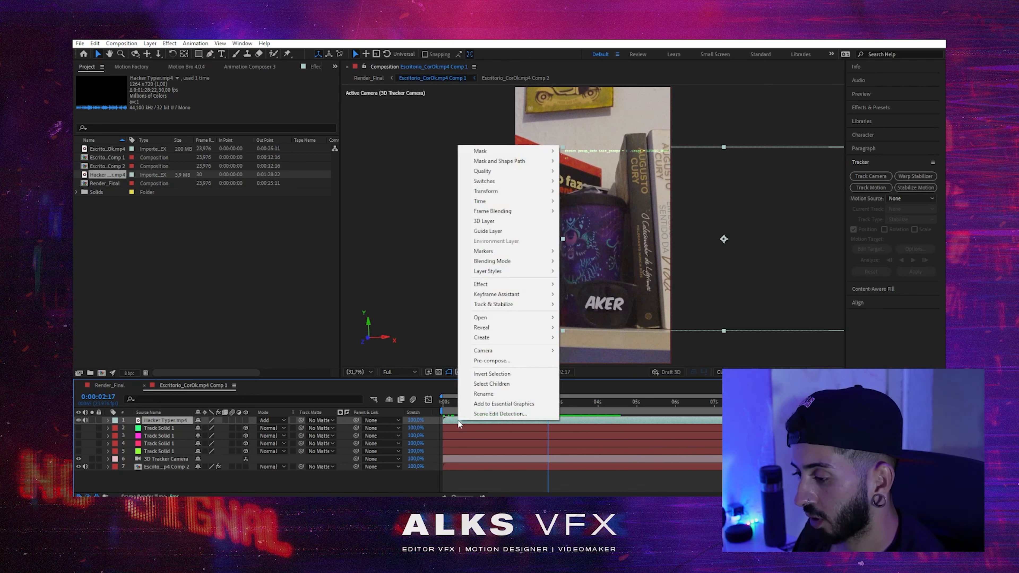
mouse_move(495, 204)
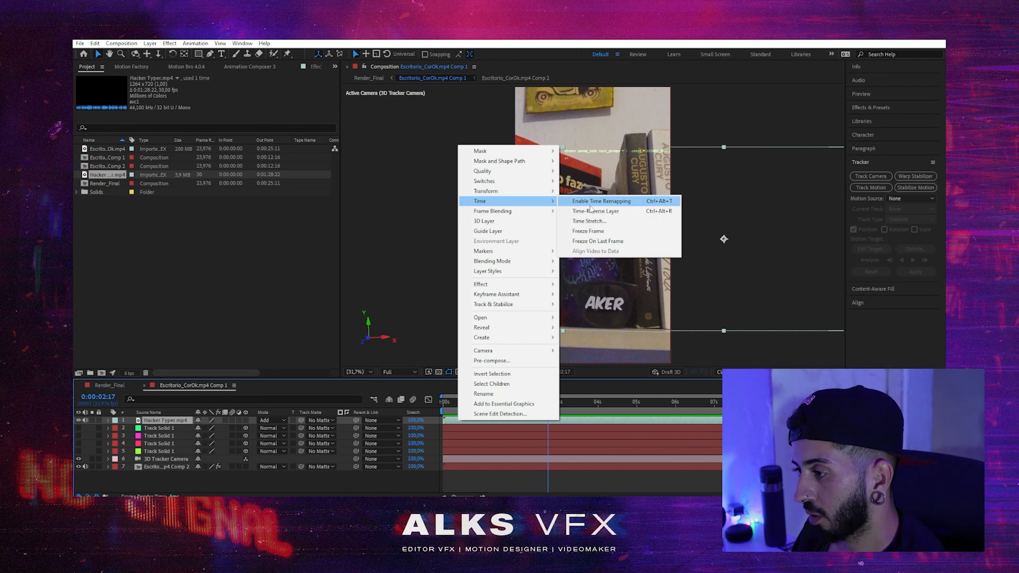
left_click(601, 201)
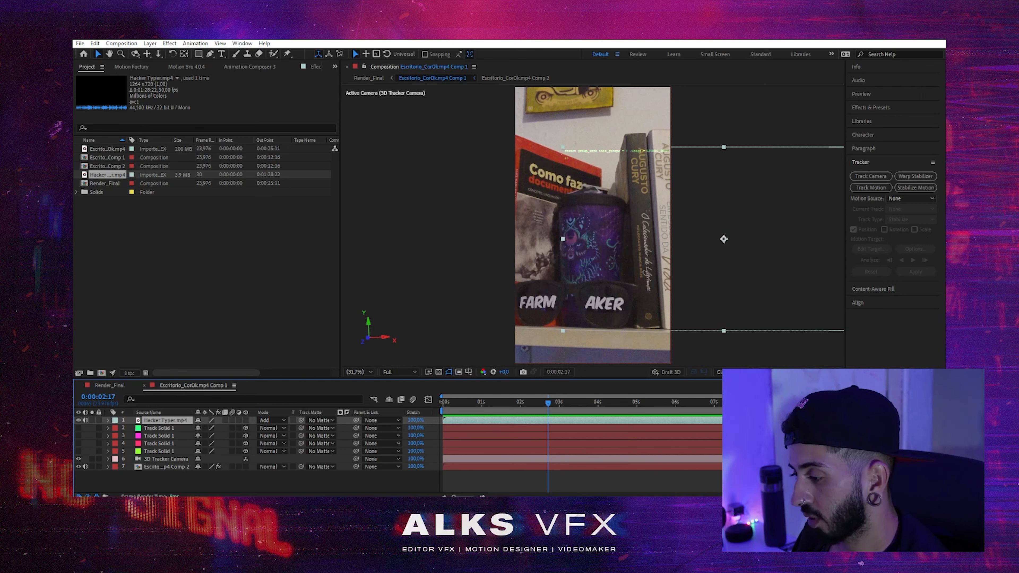
right_click(437, 411)
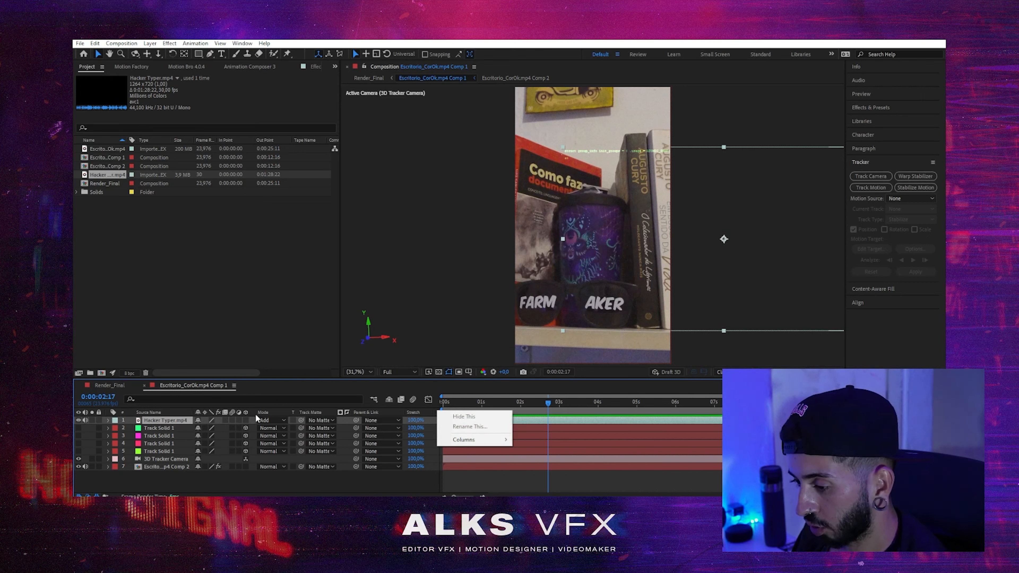
mouse_move(479, 441)
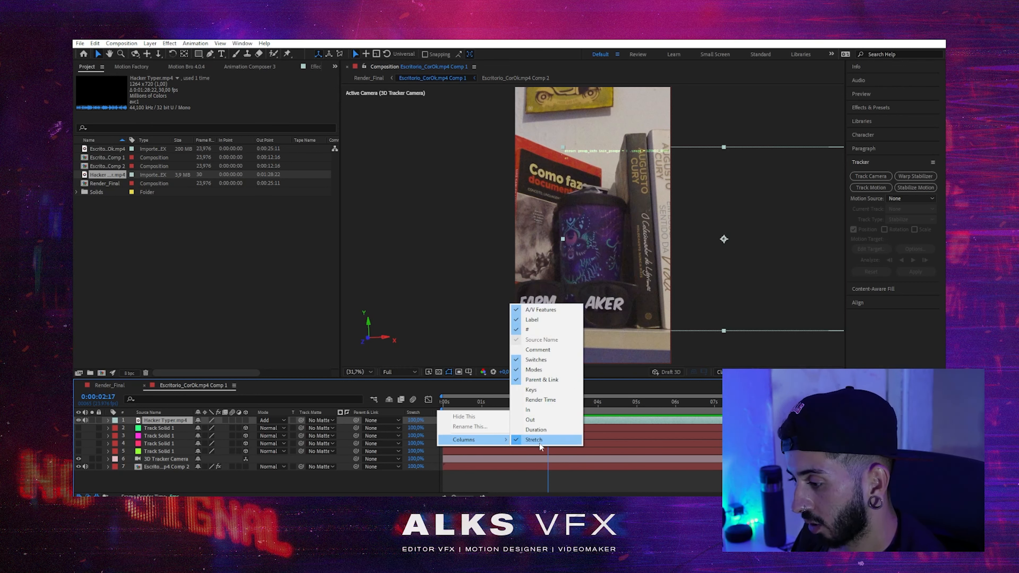
left_click(406, 477)
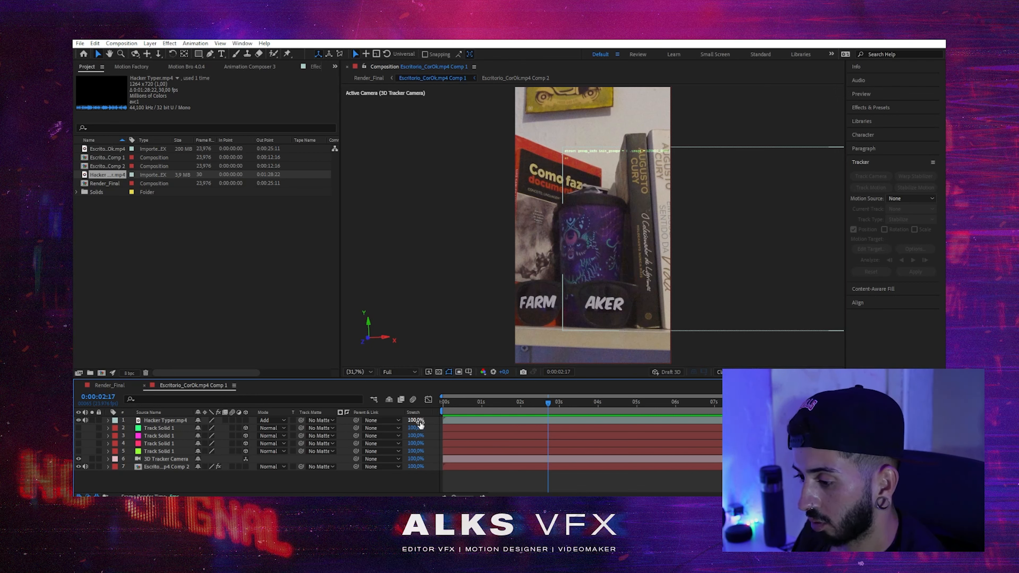
Step: Set the Hacker Typer layer's stretch factor to 20% and preview the shot from the start
left_click(417, 420)
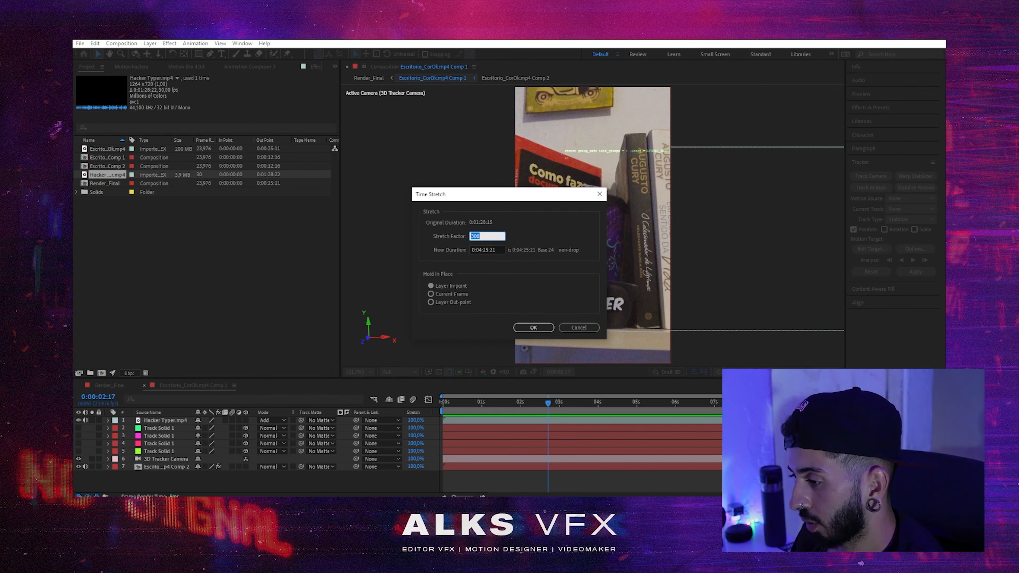
type("20")
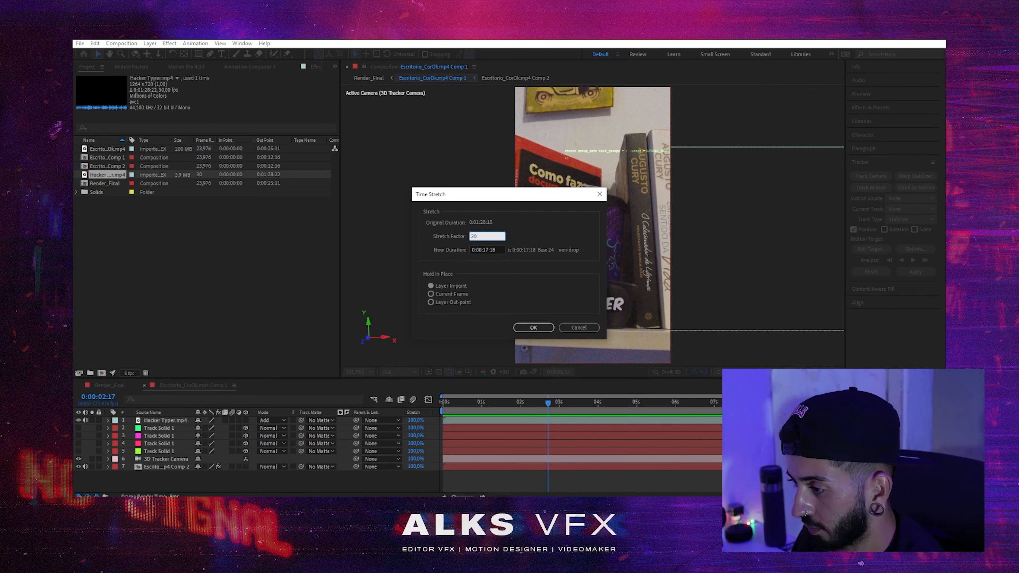
key("Return")
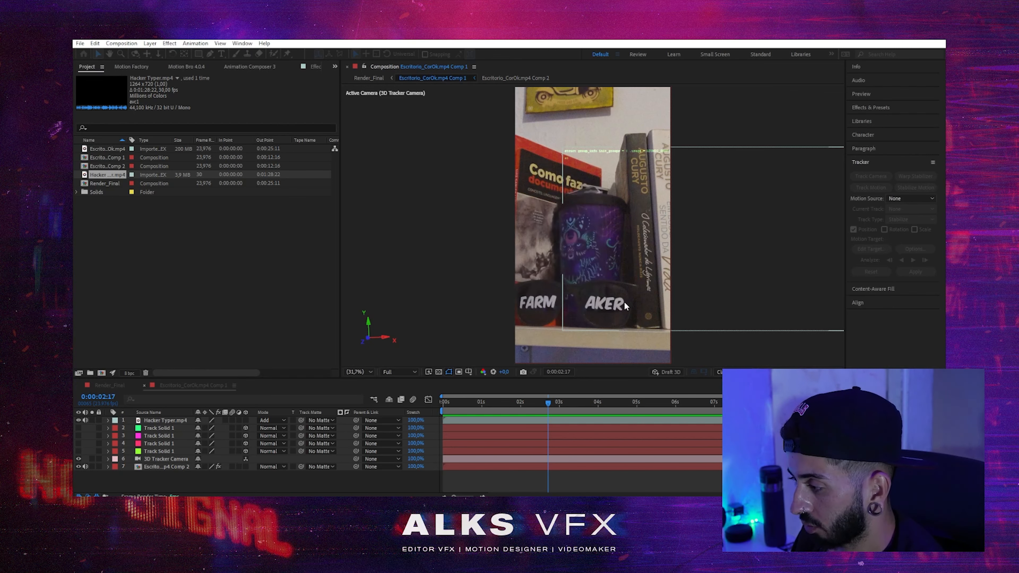
key("Home")
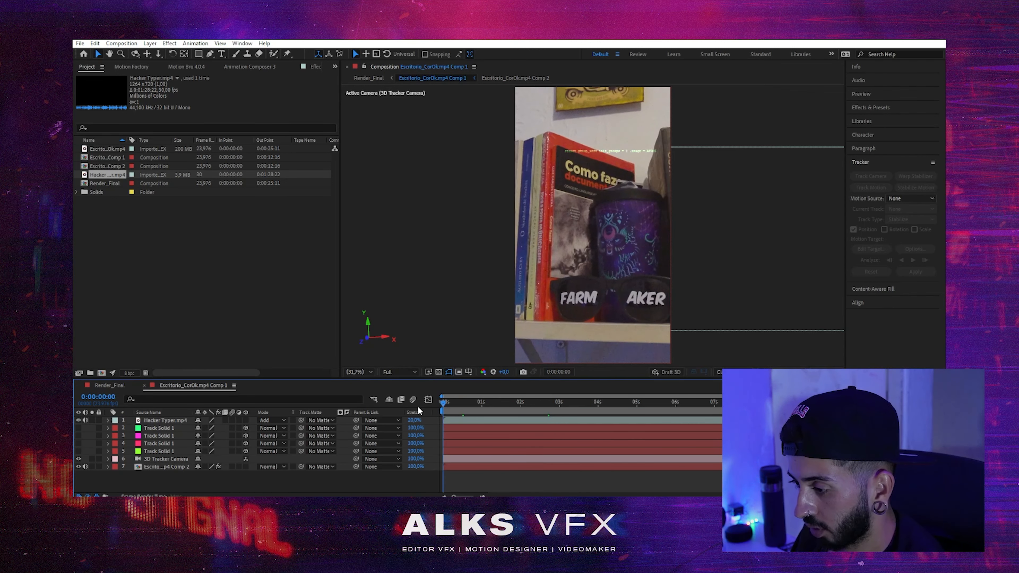
key("space")
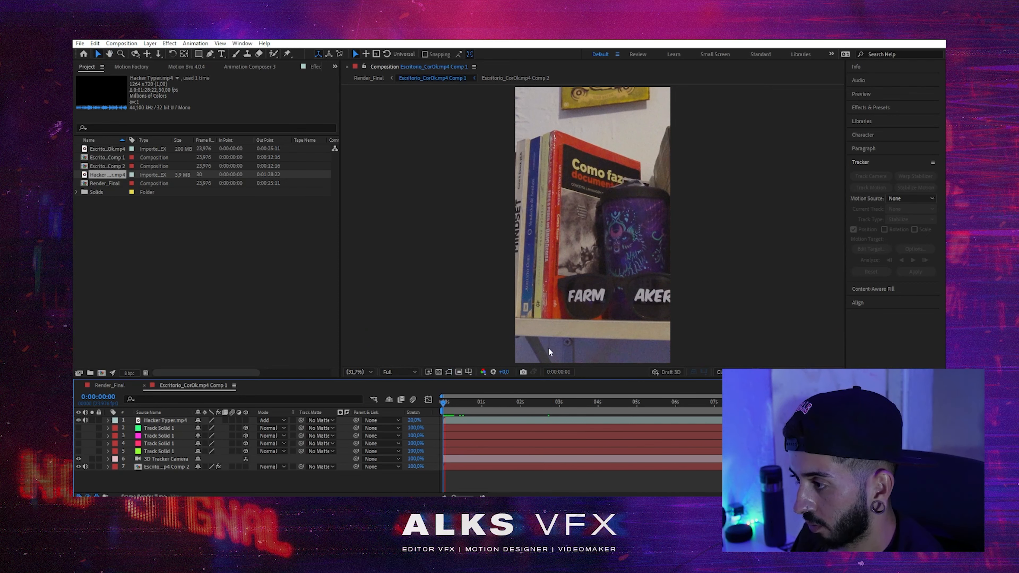
Step: Reposition the Hacker Typer layer over the red book and tumbler and make it a 3D layer
left_click(586, 309)
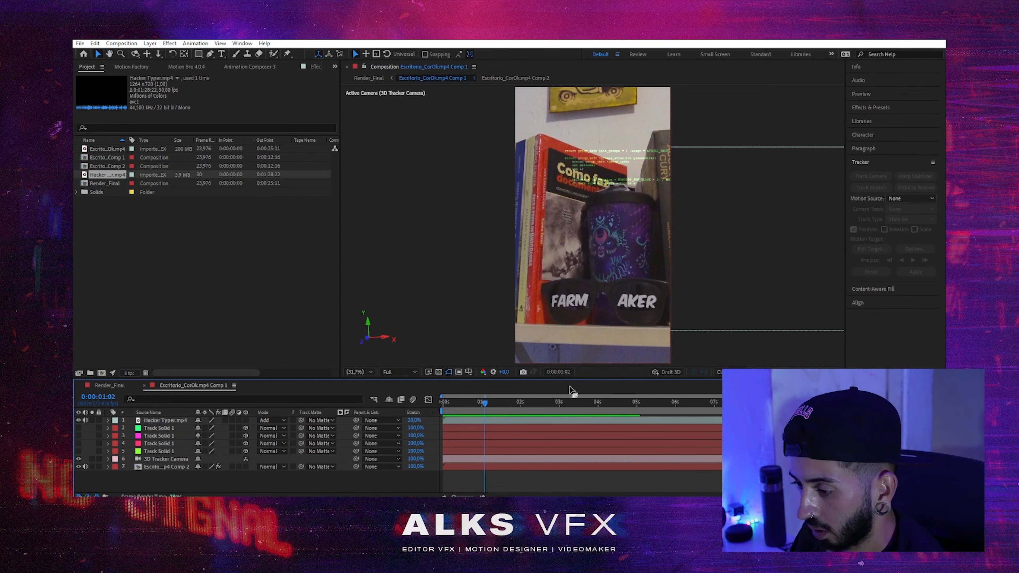
left_click_drag(596, 235, 601, 243)
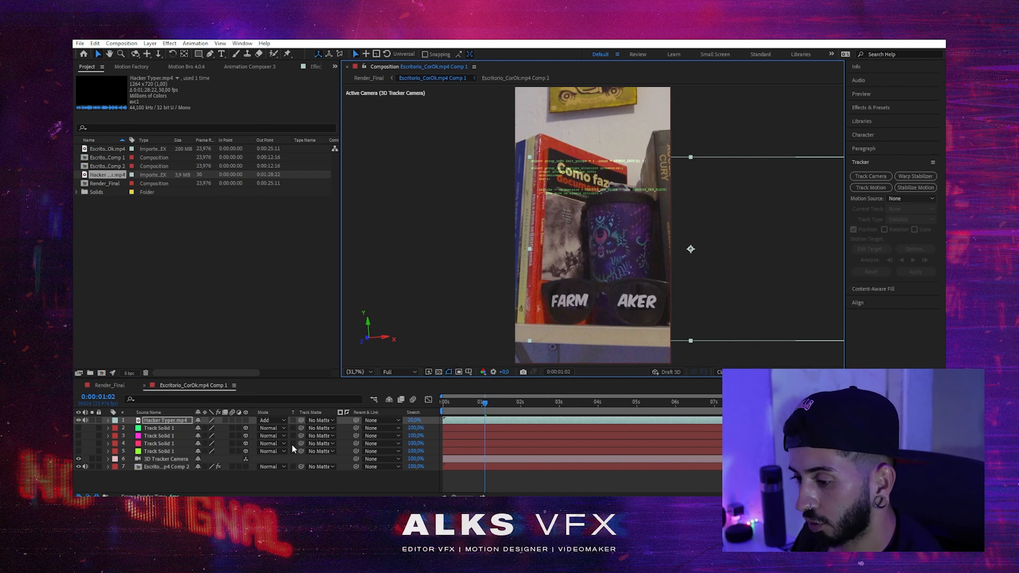
left_click(246, 420)
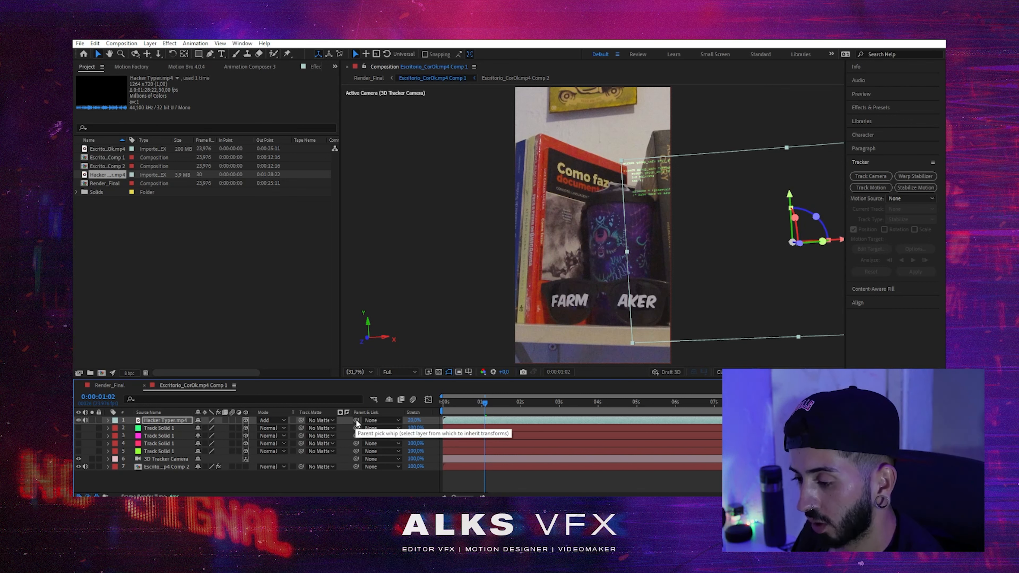
Step: Inspect the 3D Tracker Camera's position and orientation keyframes, and collapse its properties
left_click(156, 458)
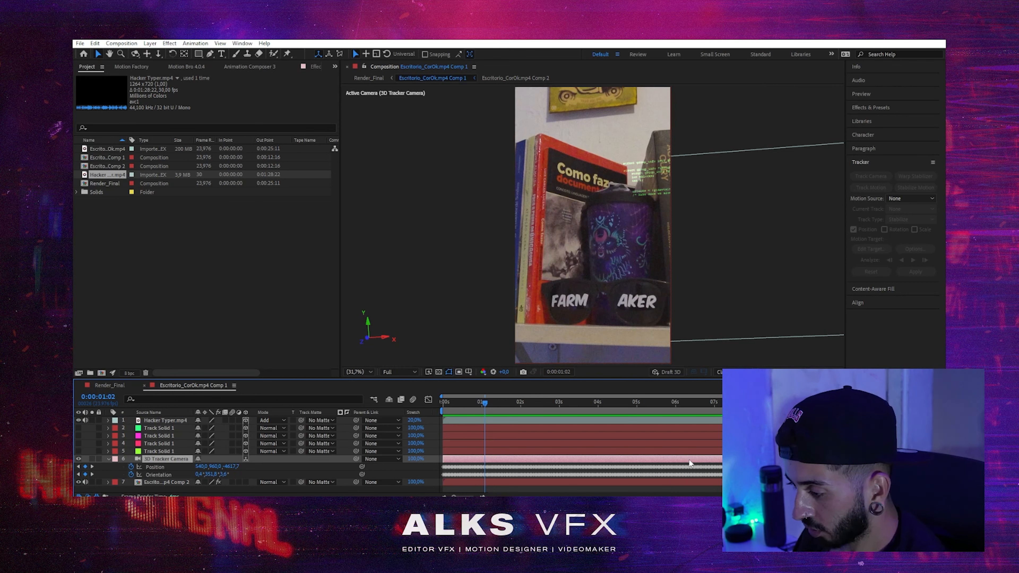
left_click(109, 459)
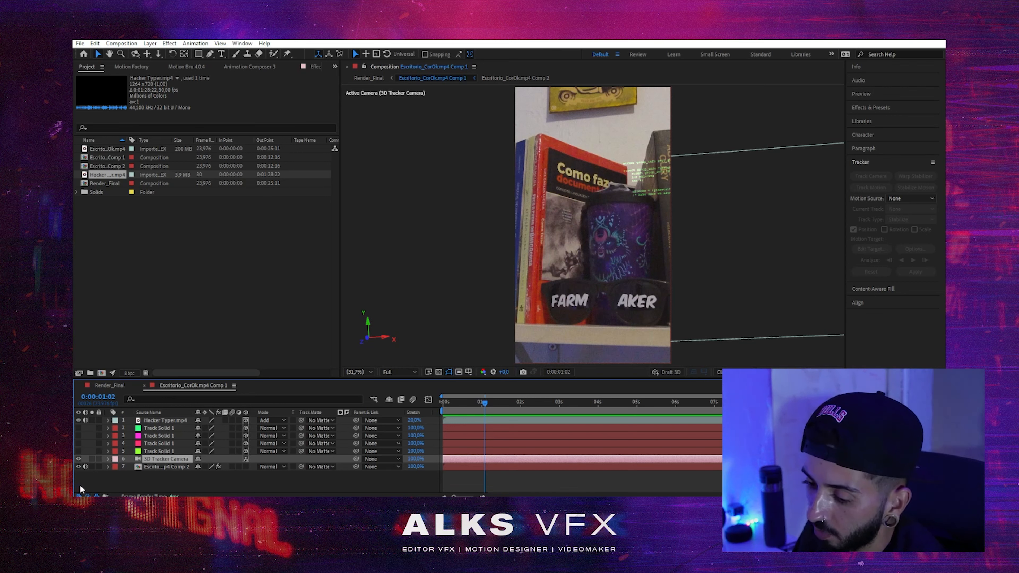
Step: Parent the Hacker Typer layer to the lowest Track Solid 1 (layer 5), moving it to the solid's location
left_click(126, 422)
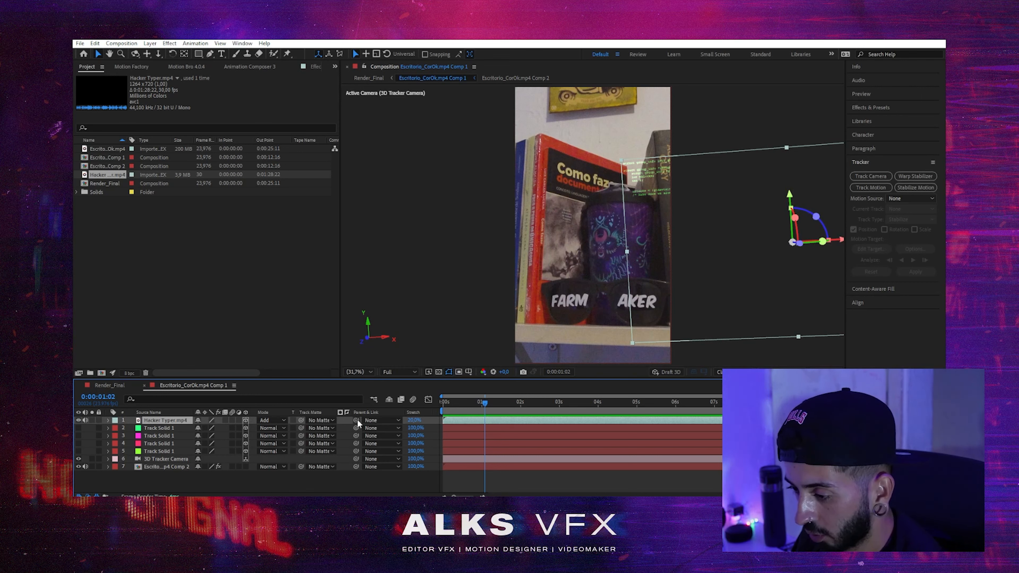
left_click_drag(356, 420, 164, 456)
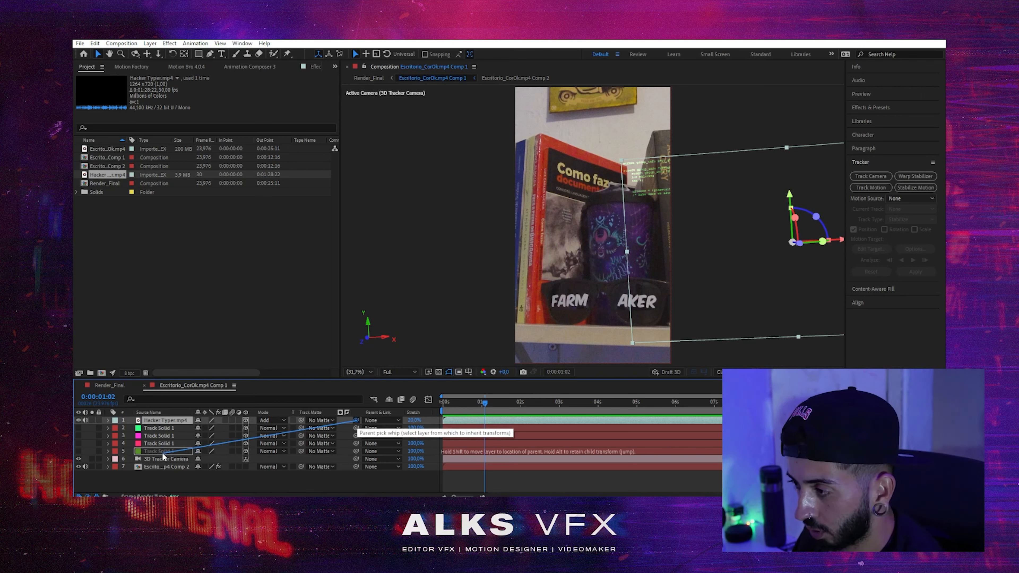
left_click_drag(163, 457, 163, 456)
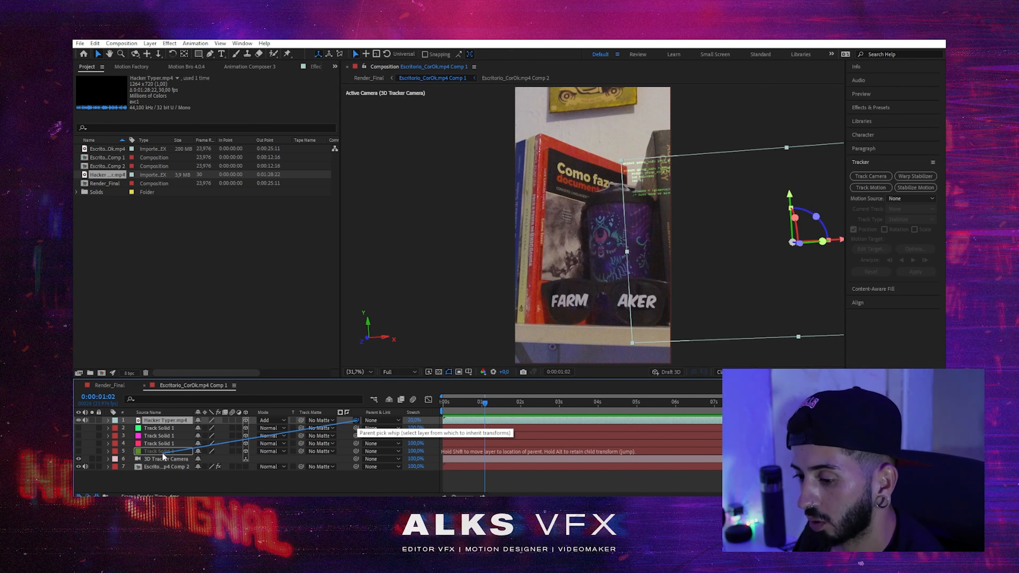
left_click_drag(163, 457, 164, 457)
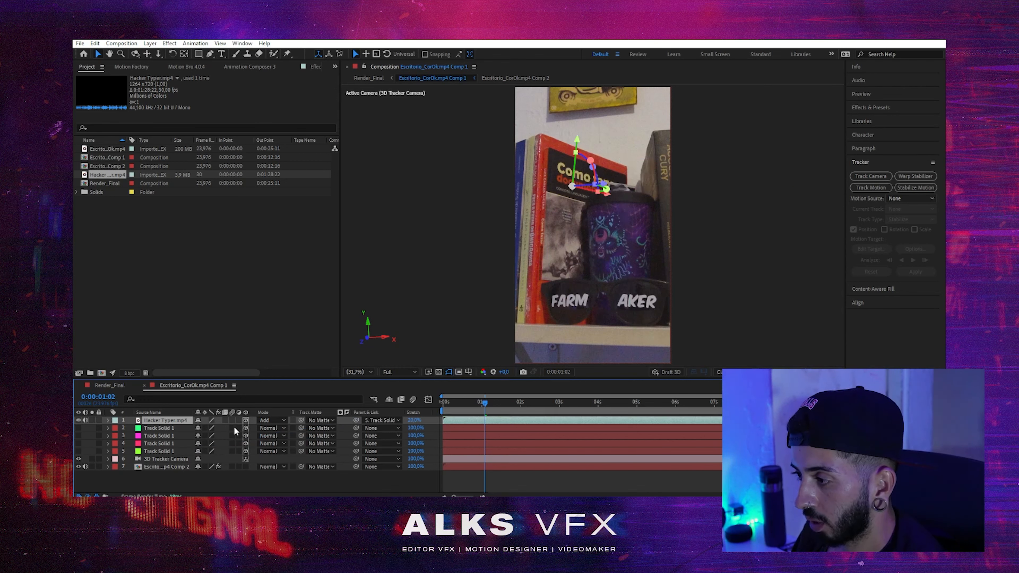
Step: Scale the parented Hacker Typer layer down to 17%
key("s")
left_click_drag(226, 428, 202, 427)
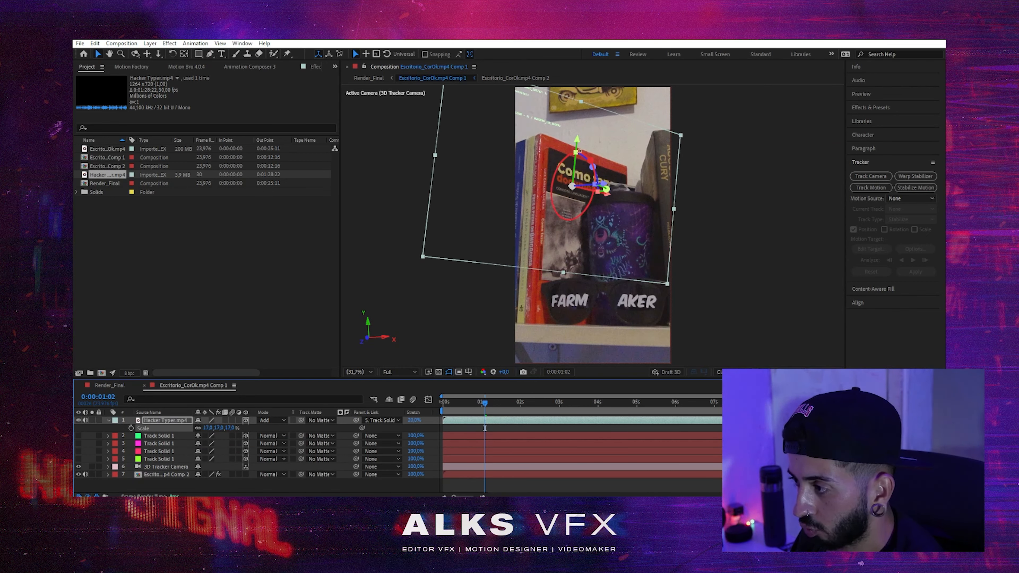
Step: Move the Hacker Typer layer down and sideways so its left edge starts on the red book's cover, correcting its tilt slightly
left_click_drag(563, 149, 555, 204)
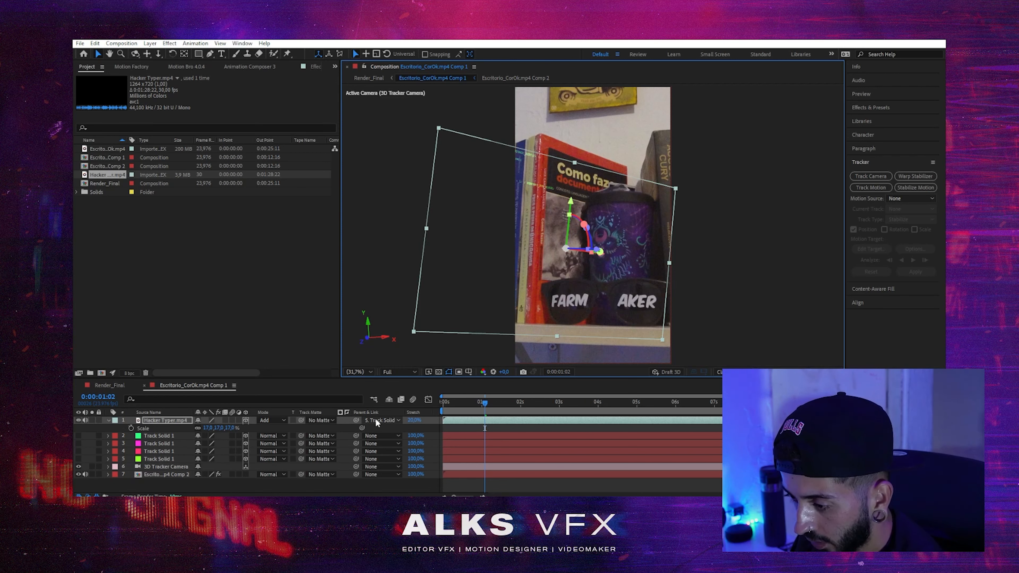
left_click_drag(409, 422, 379, 425)
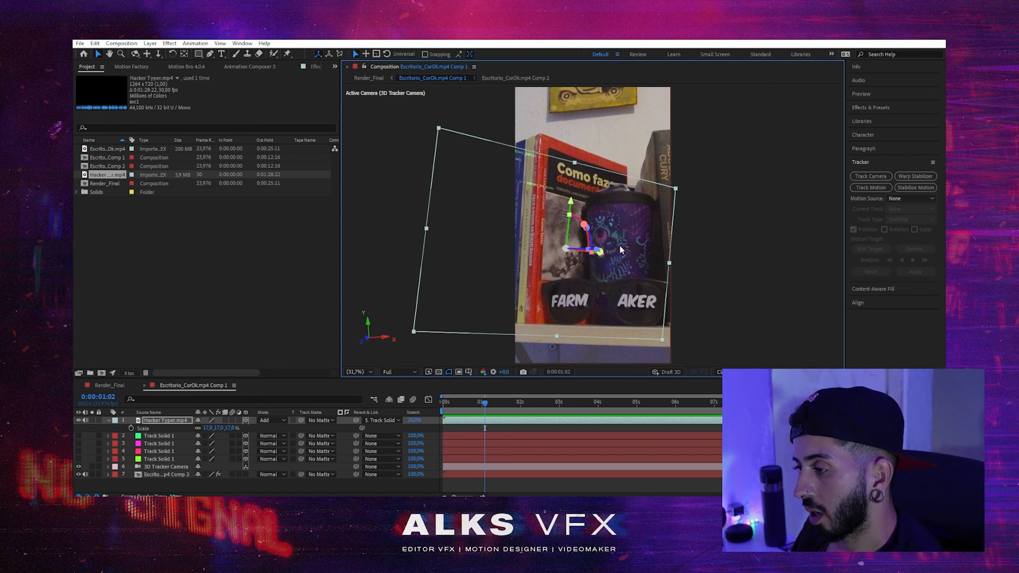
left_click_drag(585, 227, 584, 228)
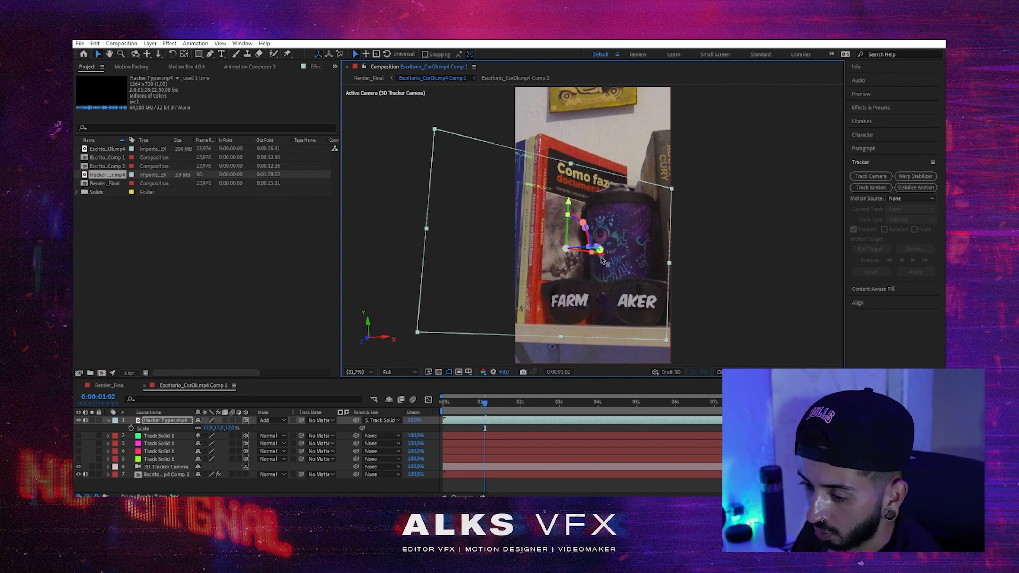
left_click_drag(602, 261, 689, 258)
left_click(170, 419)
key("Return")
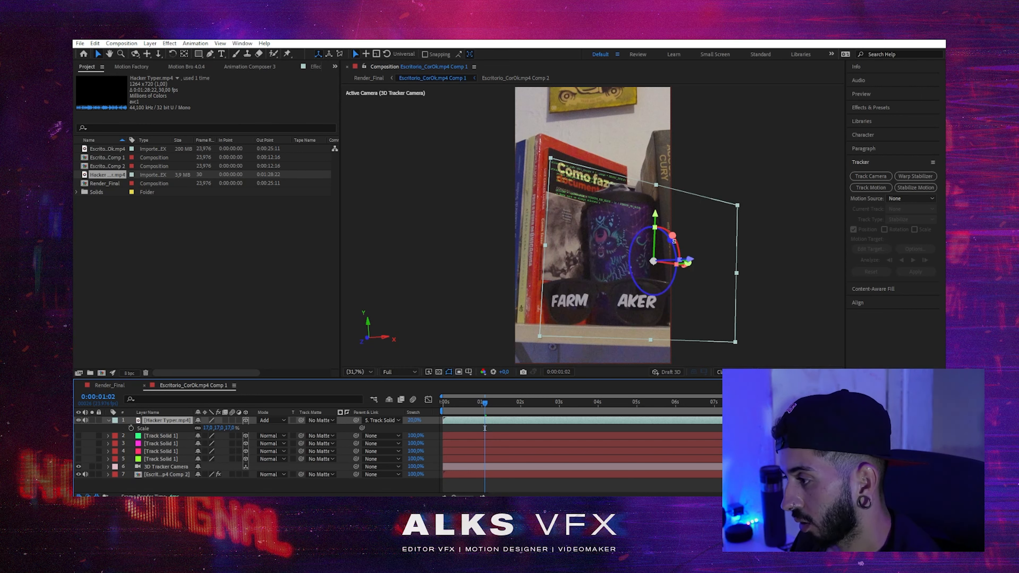
Step: Nudge and rotate the Hacker Typer layer in 3D to match the perspective of the red book's cover
left_click_drag(689, 262, 668, 267)
left_click_drag(645, 216, 645, 220)
left_click_drag(677, 267, 676, 271)
left_click_drag(649, 220, 658, 232)
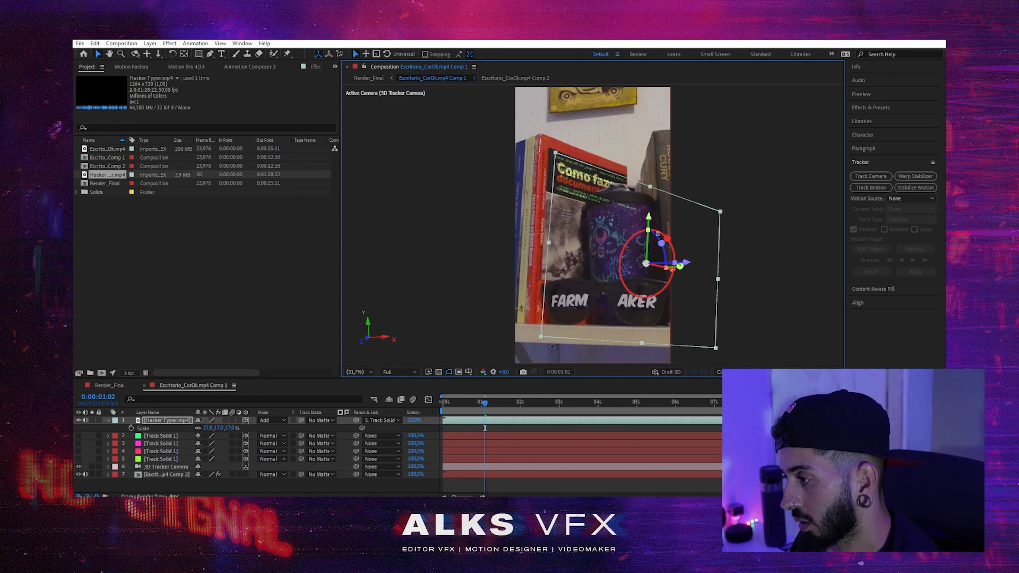
left_click_drag(658, 234, 658, 236)
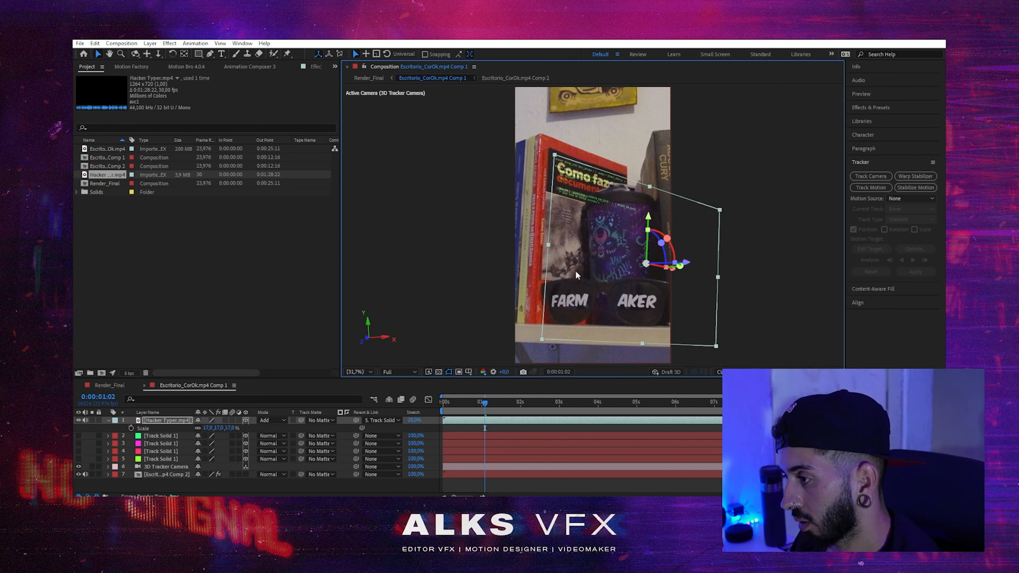
left_click_drag(672, 268, 670, 269)
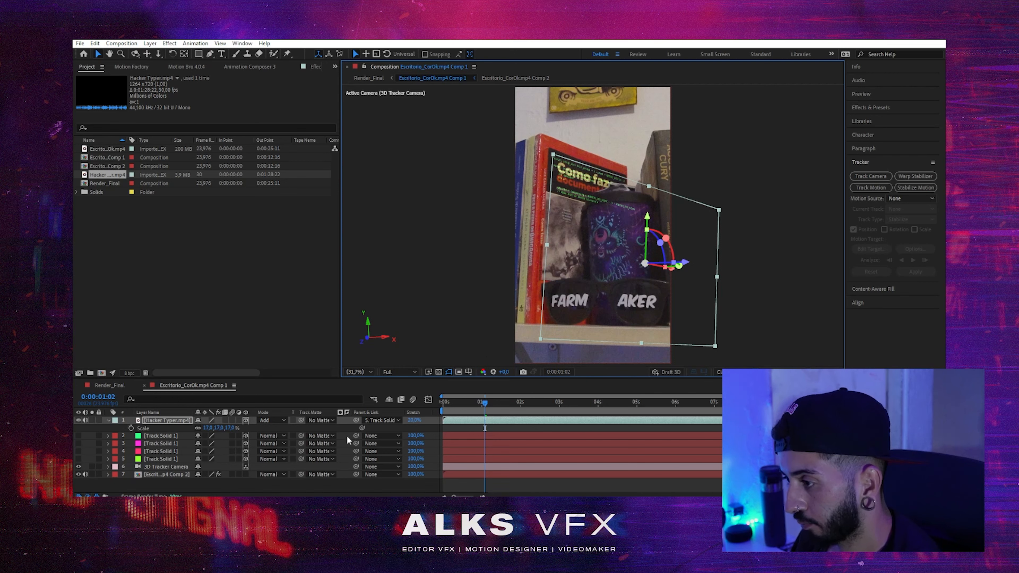
Step: Deselect the layer and preview the composition from the first frame to check how Hacker Typer follows the bookshelf
left_click(197, 487)
key("Home")
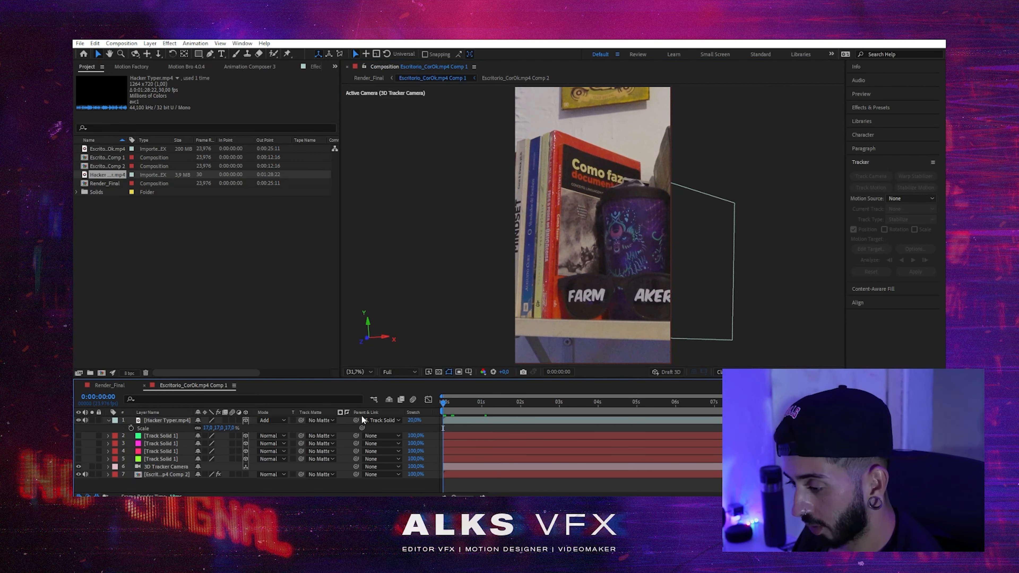
key("v")
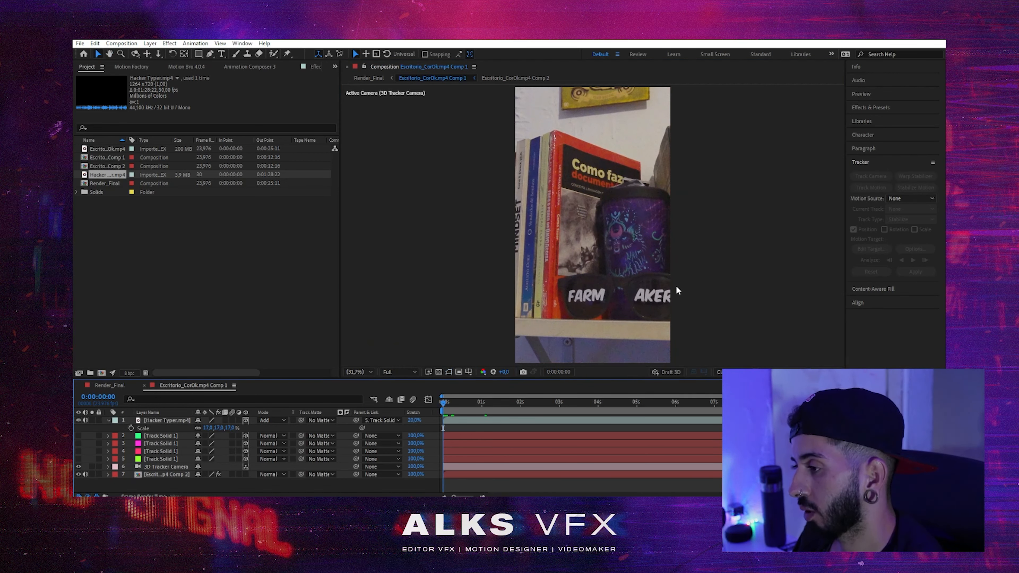
key("space")
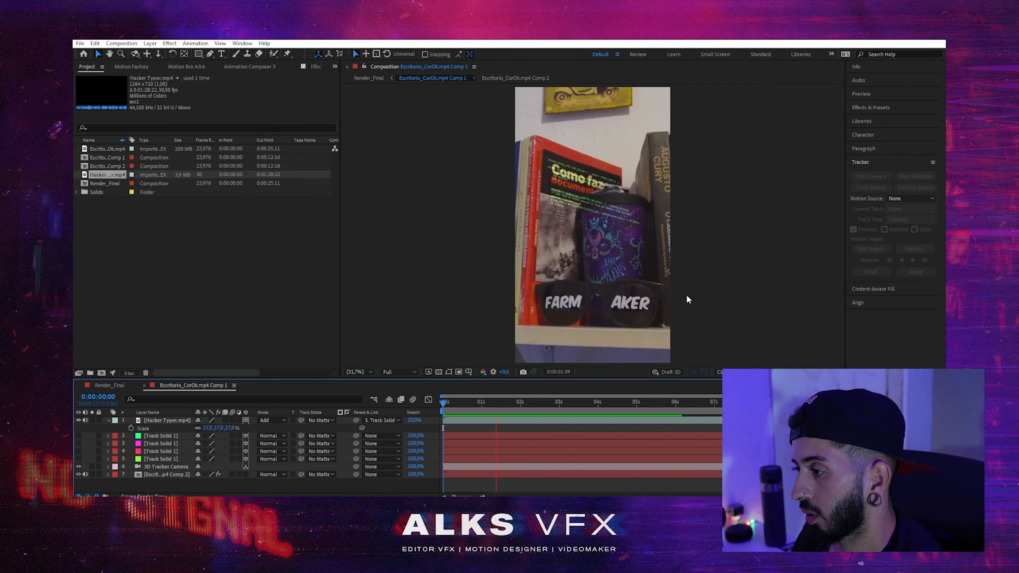
key("space")
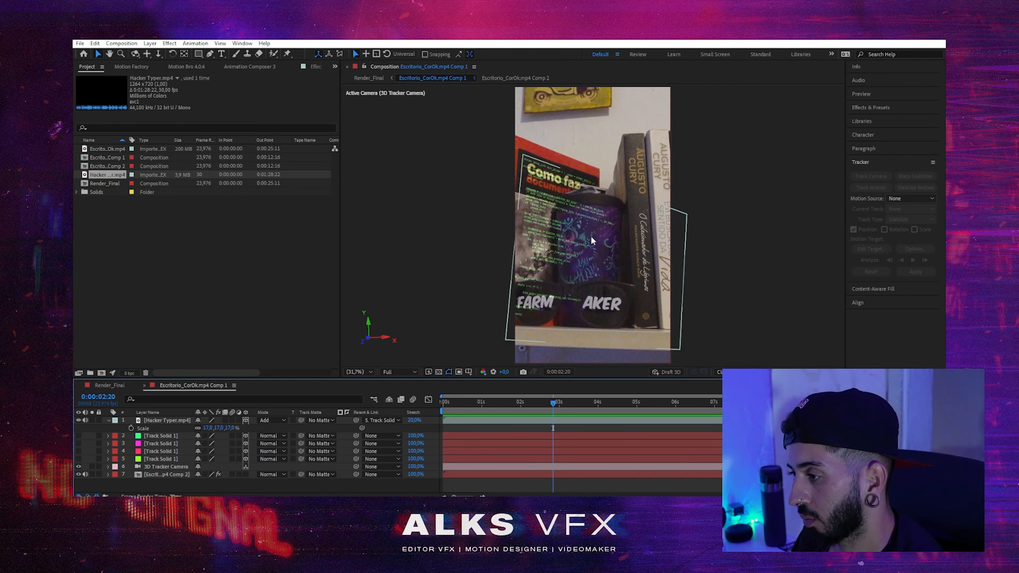
Step: Fine-tune the Hacker Typer layer's orientation at 0:00:02:20, and review the tracked shot again from the start
left_click(170, 420)
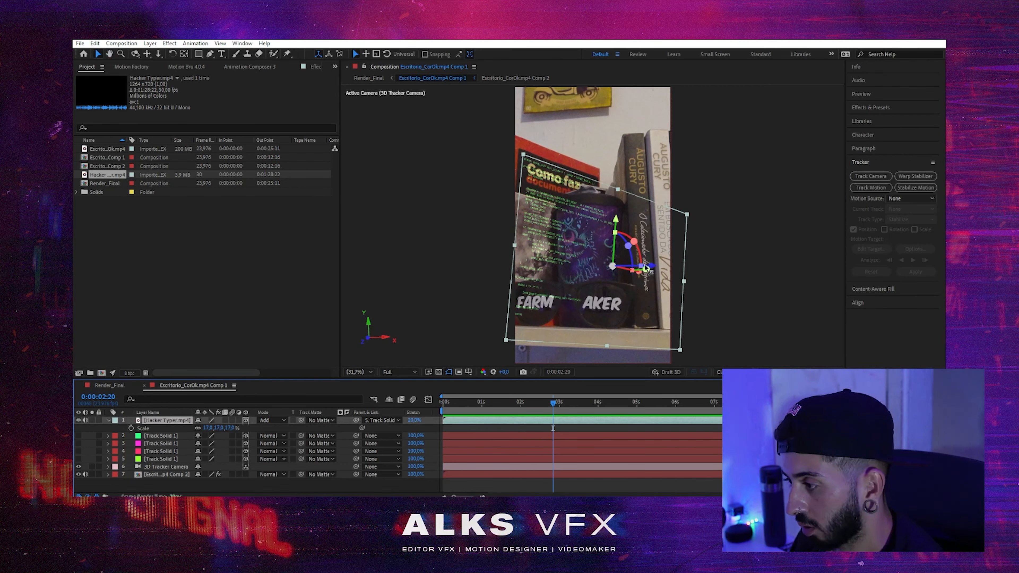
mouse_move(644, 263)
left_mouse_down()
mouse_move(653, 270)
mouse_move(637, 277)
left_mouse_up()
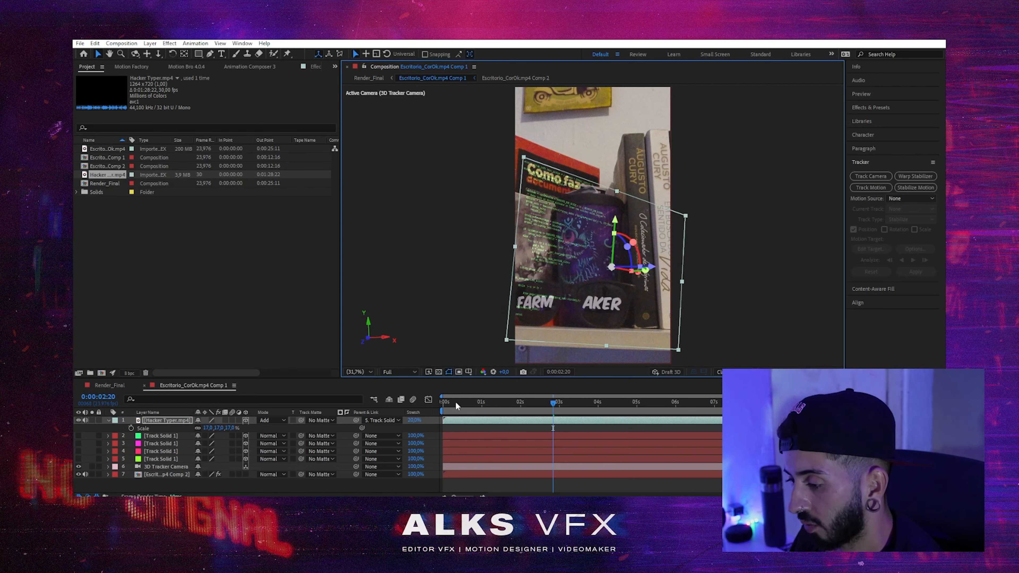
left_click_drag(453, 402, 418, 407)
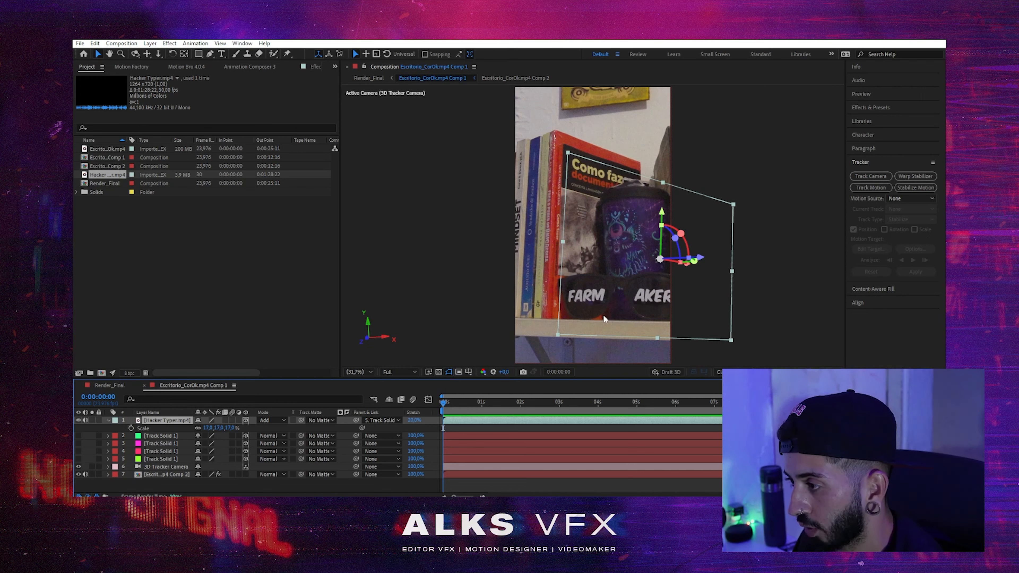
key("space")
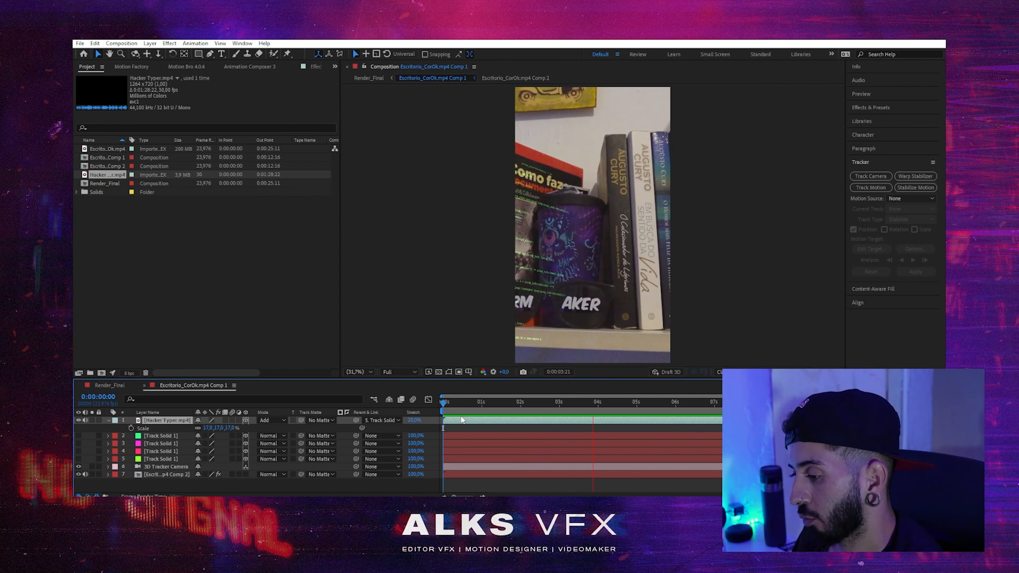
key("space")
left_click_drag(463, 402, 439, 417)
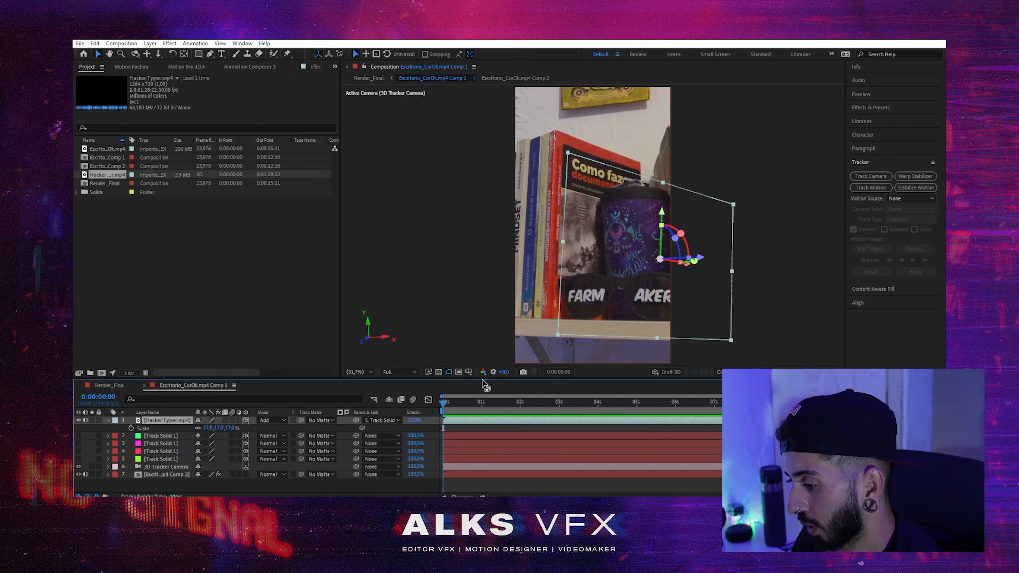
left_click_drag(447, 408, 454, 428)
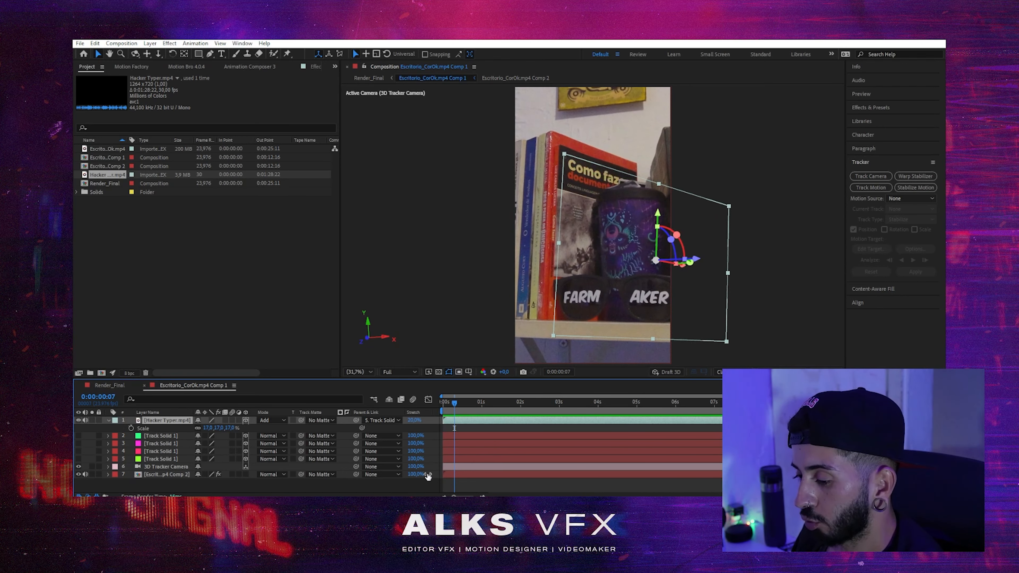